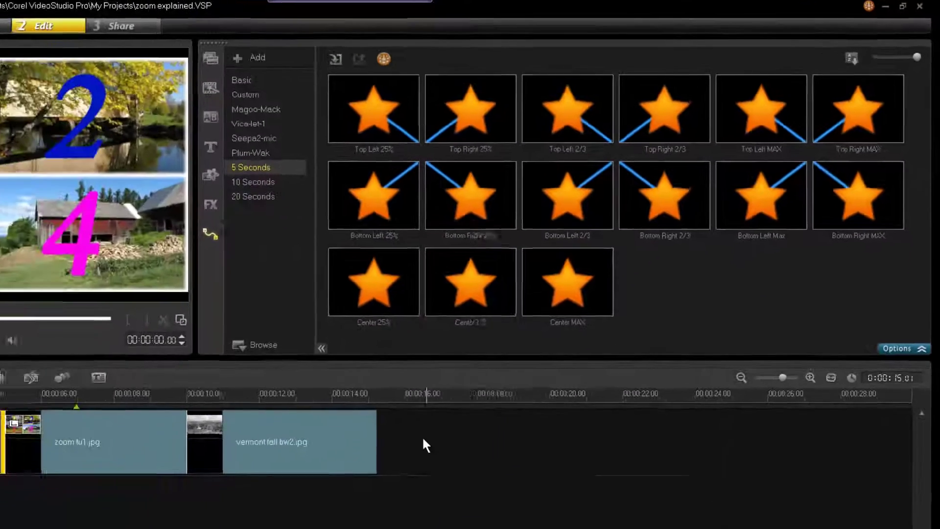
# - Apply the 5 Seconds Top Left 25% motion preset to the first zoom tu1.jpg clip and preview the clip
pyautogui.click(119, 164)
pyautogui.moveTo(497, 96); pyautogui.dragTo(107, 369)
pyautogui.click(108, 275)
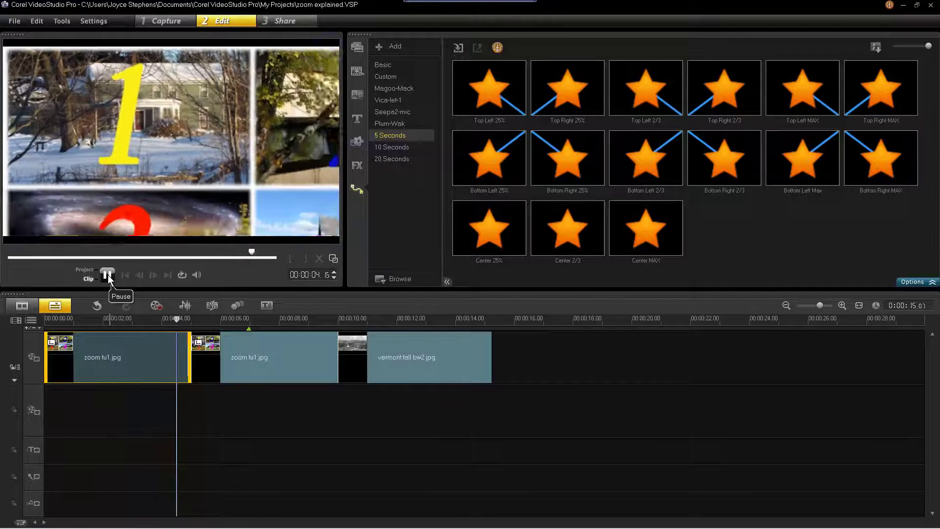
pyautogui.click(108, 275)
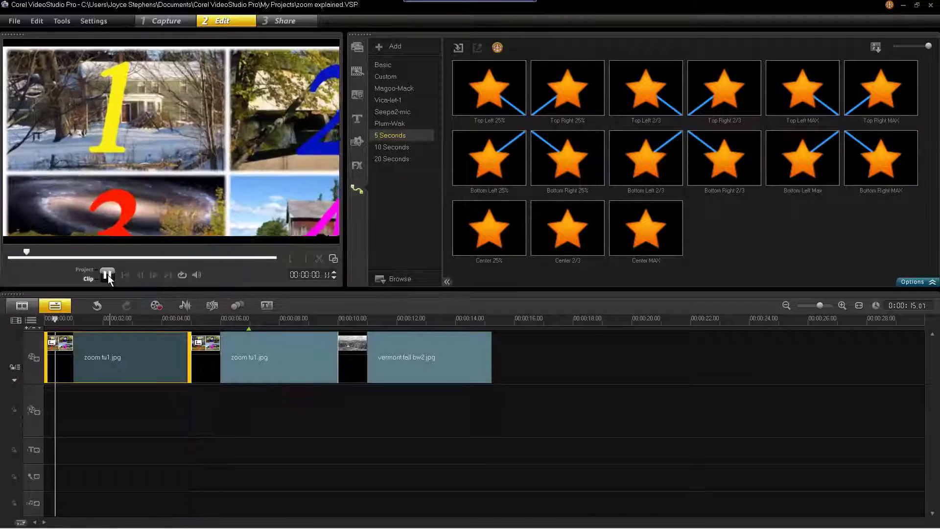
pyautogui.click(108, 275)
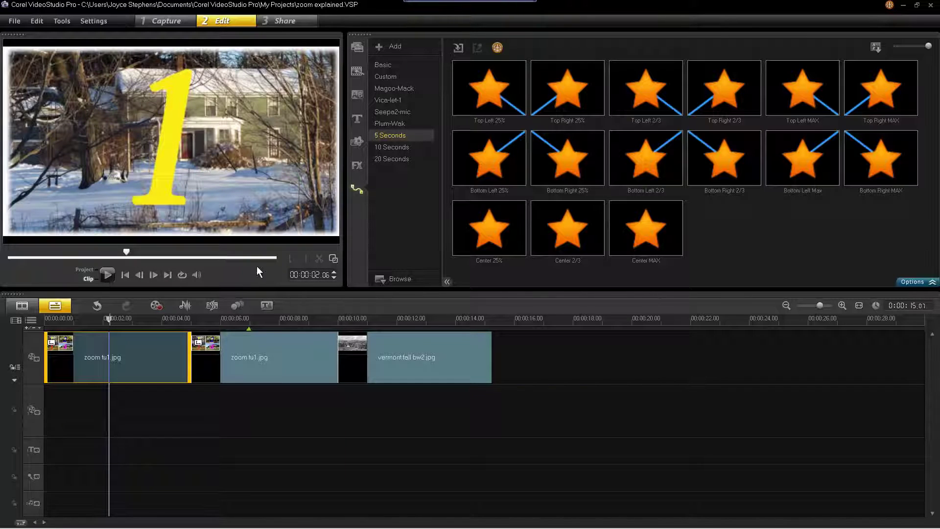
# - Try the Top Right 25%, Bottom Left 25% and Bottom Right 25% motion presets on the first clip
pyautogui.moveTo(565, 82); pyautogui.dragTo(96, 350)
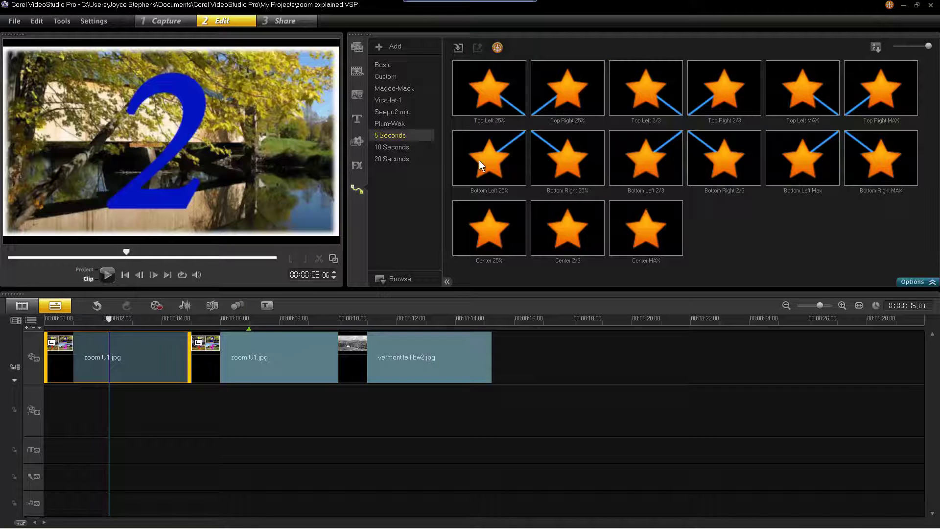
pyautogui.moveTo(479, 160); pyautogui.dragTo(128, 351)
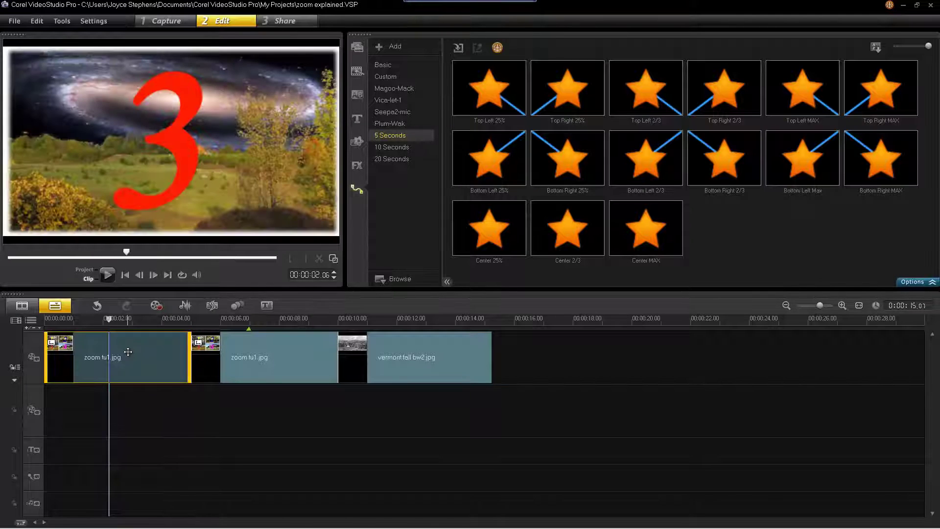
pyautogui.moveTo(542, 156); pyautogui.dragTo(162, 351)
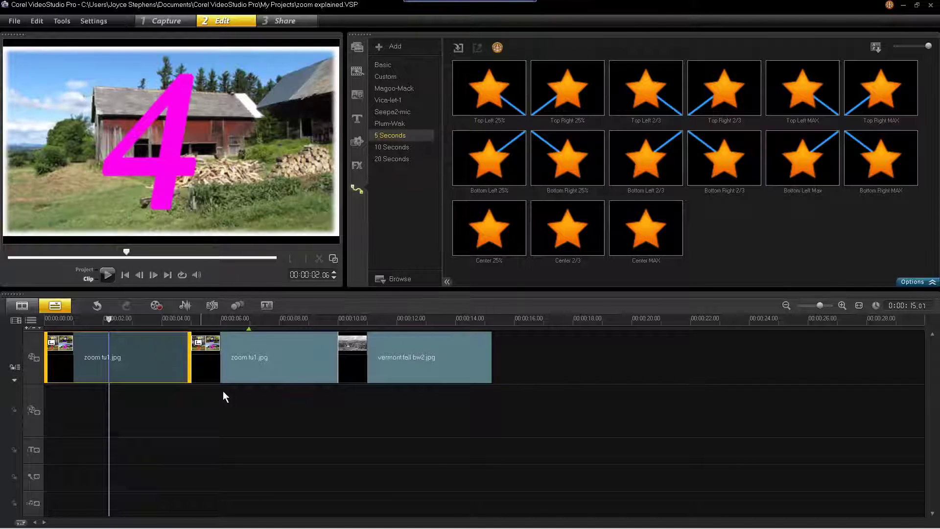
# - Try the Bottom Right 2/3, Bottom Right MAX and Center 25% motion presets on the first clip
pyautogui.moveTo(714, 157); pyautogui.dragTo(143, 342)
pyautogui.moveTo(905, 186); pyautogui.dragTo(143, 354)
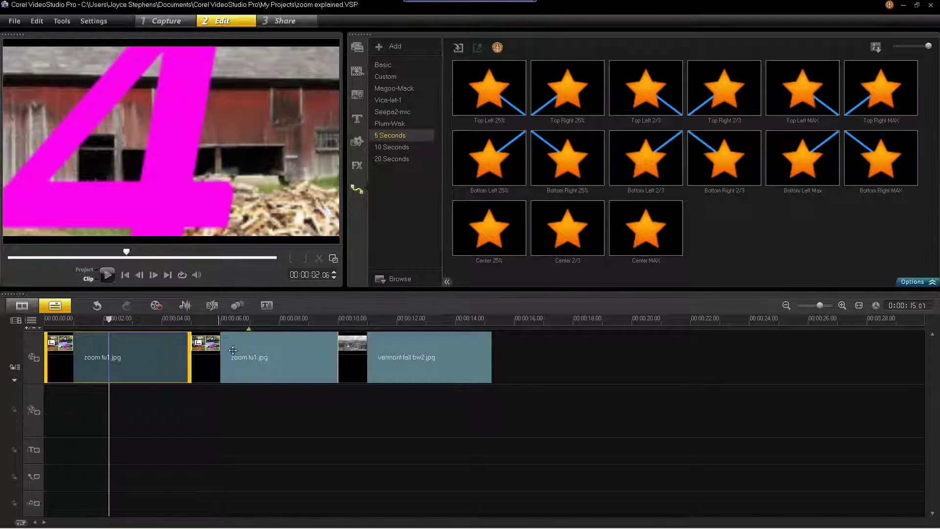
pyautogui.moveTo(490, 231); pyautogui.dragTo(158, 350)
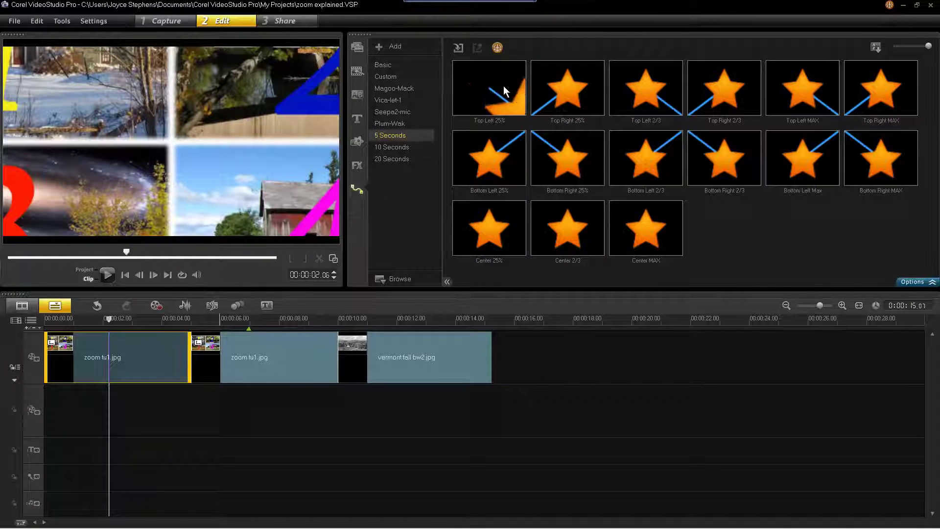
# - Apply the Top Left 25% motion preset to the first clip again and step the playhead back seven frames
pyautogui.moveTo(504, 90); pyautogui.dragTo(139, 351)
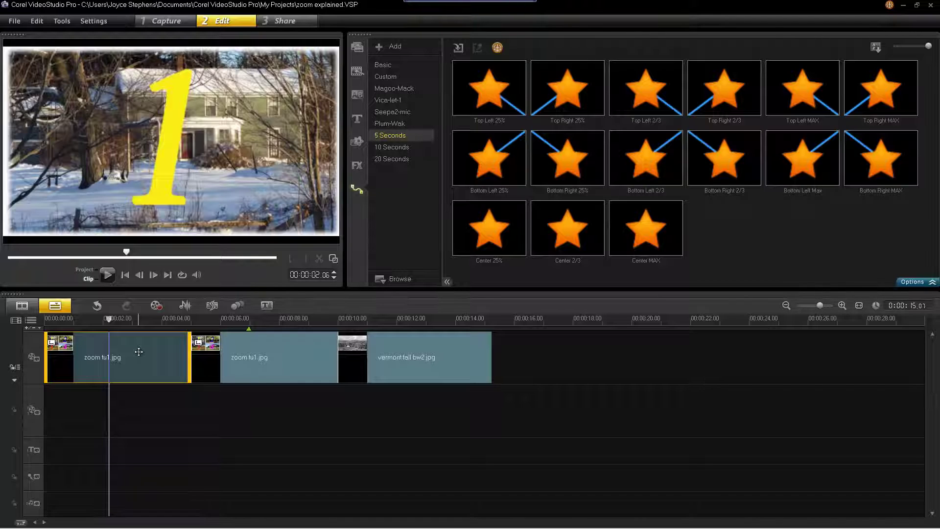
pyautogui.press('Left')
pyautogui.press('Left')
pyautogui.press('Left')
pyautogui.press('Left')
pyautogui.press('Left')
pyautogui.press('Left')
pyautogui.press('Left')
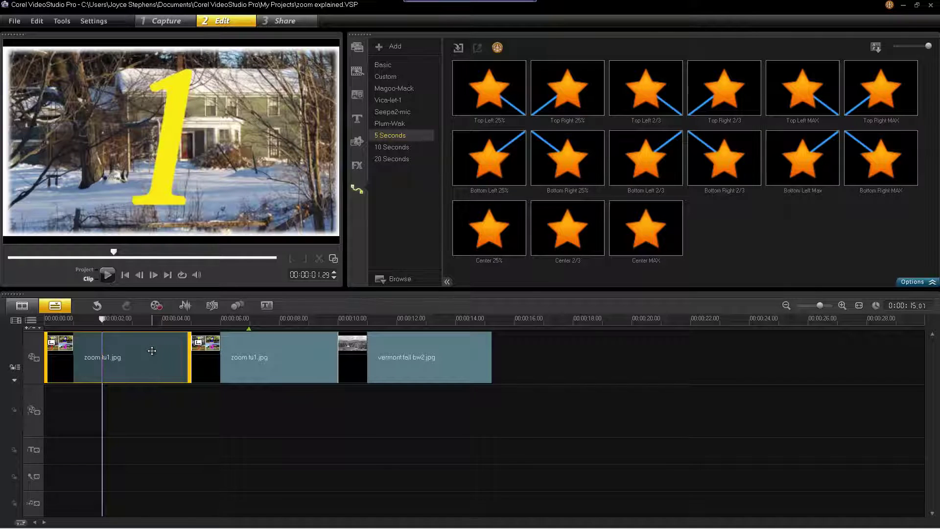
# - In the first clip's custom motion, copy the 0:00:01.00 key frame to all key frames on its right and accept
pyautogui.rightClick(152, 351)
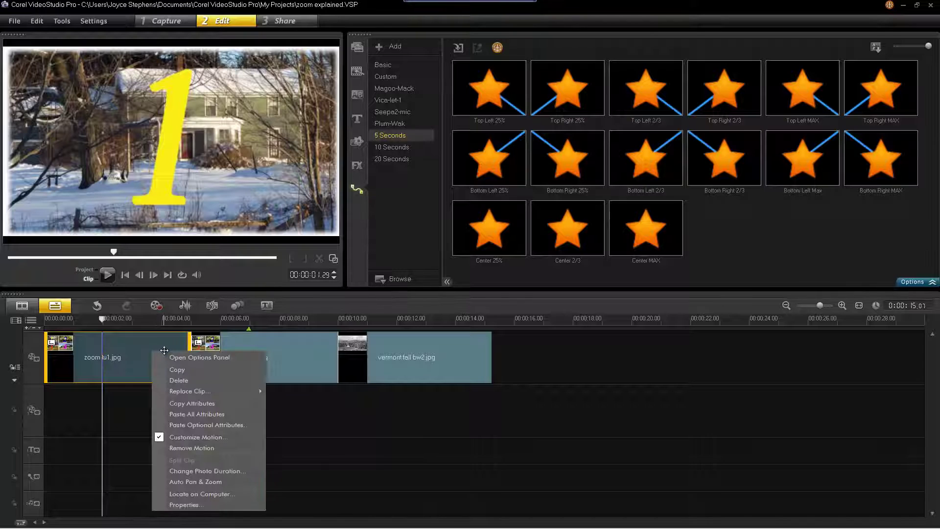
pyautogui.click(183, 438)
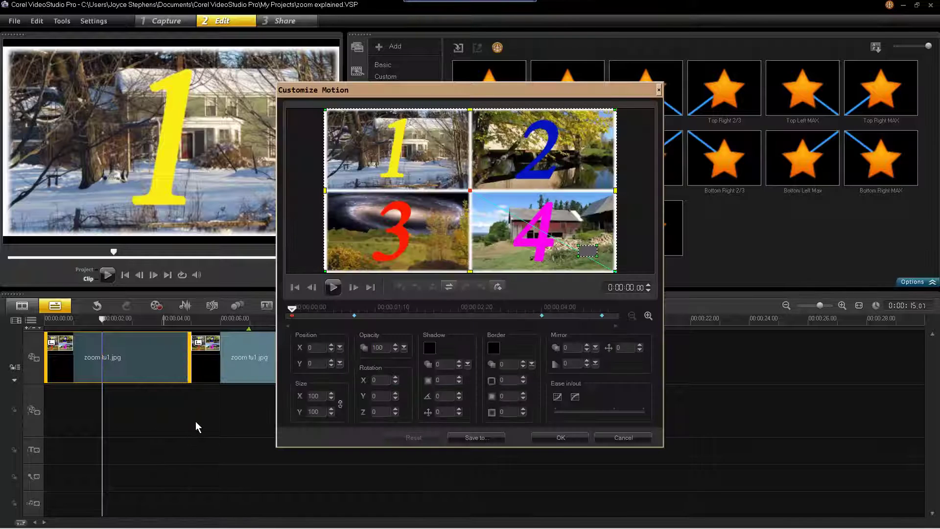
pyautogui.click(354, 315)
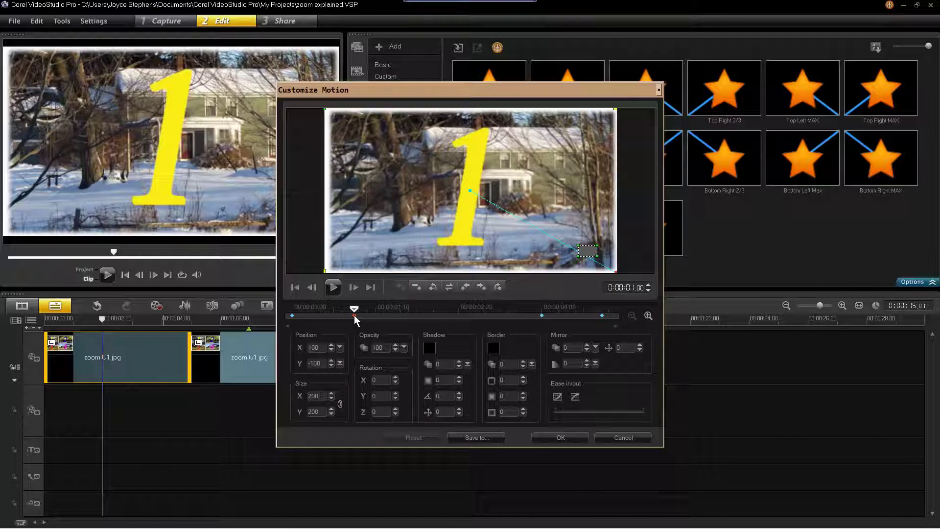
pyautogui.rightClick(355, 315)
pyautogui.click(379, 406)
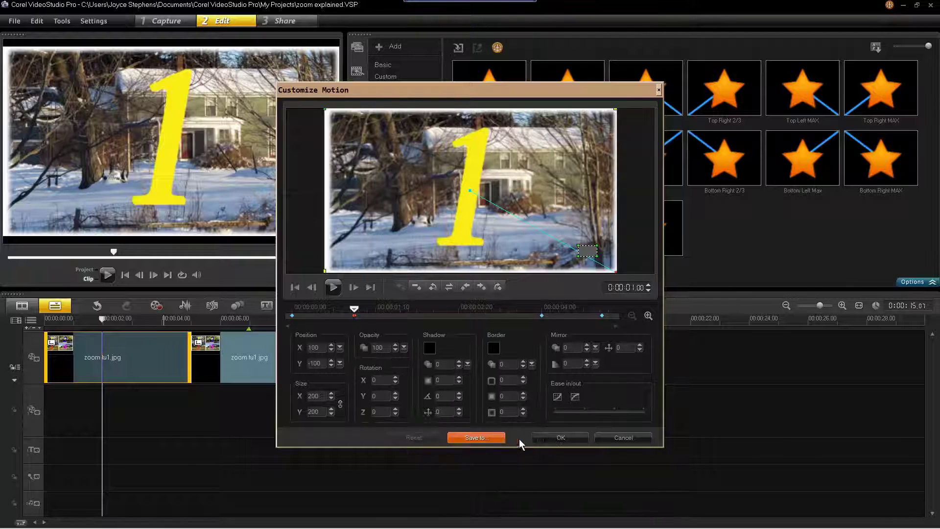
pyautogui.click(538, 439)
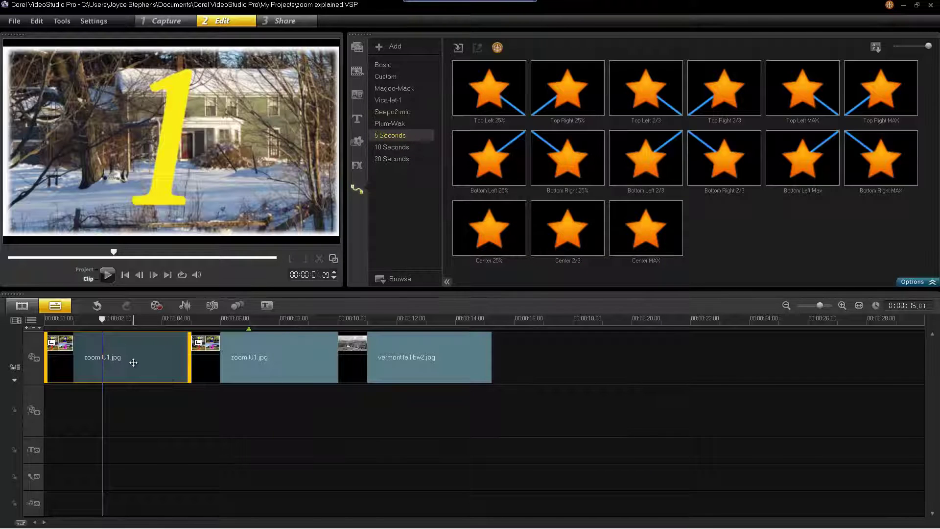
# - Copy the first clip's attributes and paste all of them onto the second zoom tu1.jpg clip
pyautogui.rightClick(132, 363)
pyautogui.click(169, 414)
pyautogui.click(234, 368)
pyautogui.rightClick(233, 369)
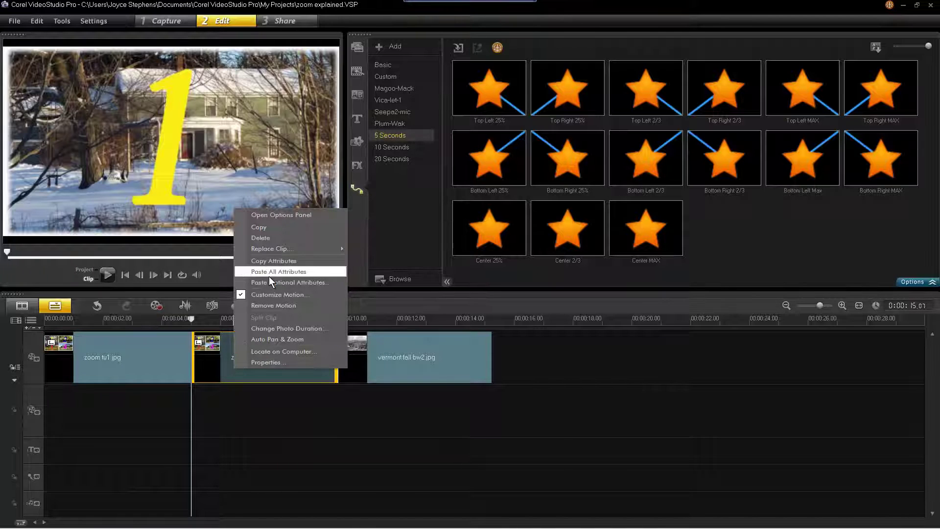
pyautogui.click(269, 275)
# - Open the second clip's motion customization and reverse its key frames
pyautogui.rightClick(250, 351)
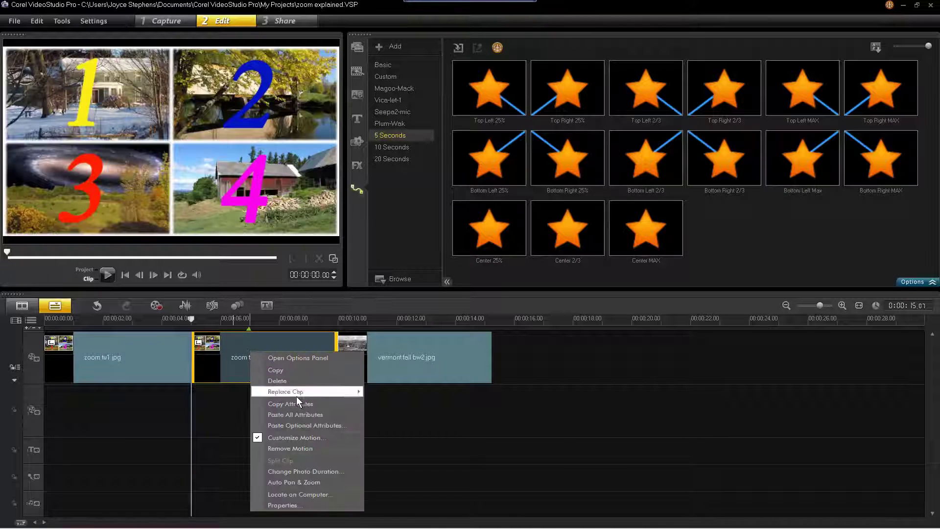
pyautogui.click(289, 437)
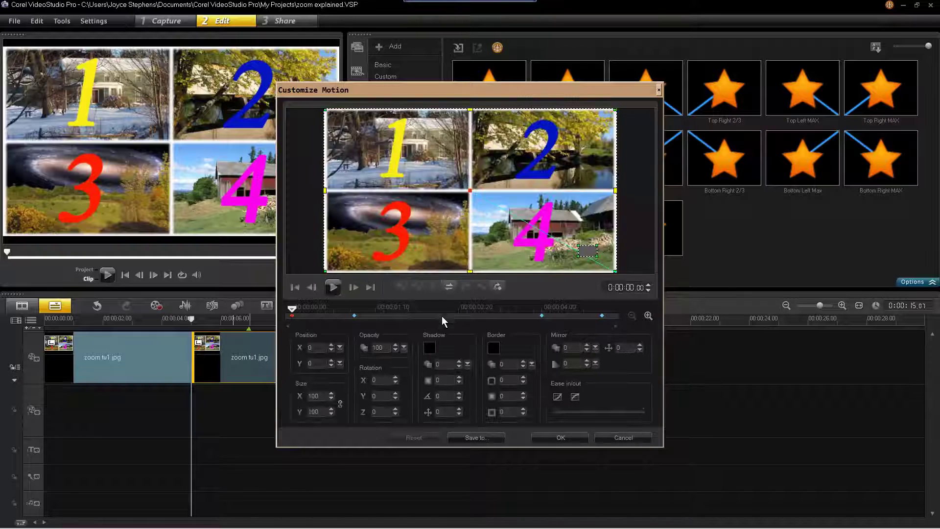
pyautogui.click(454, 290)
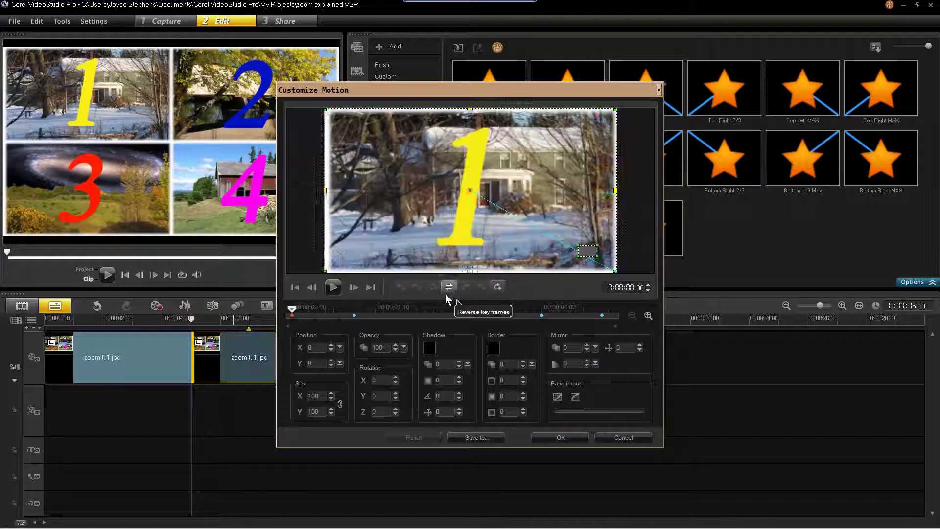
# - At the 0:00:00.29 key frame, move the picture to frame image 3, at about X 99, Y 100
pyautogui.click(353, 316)
pyautogui.rightClick(354, 316)
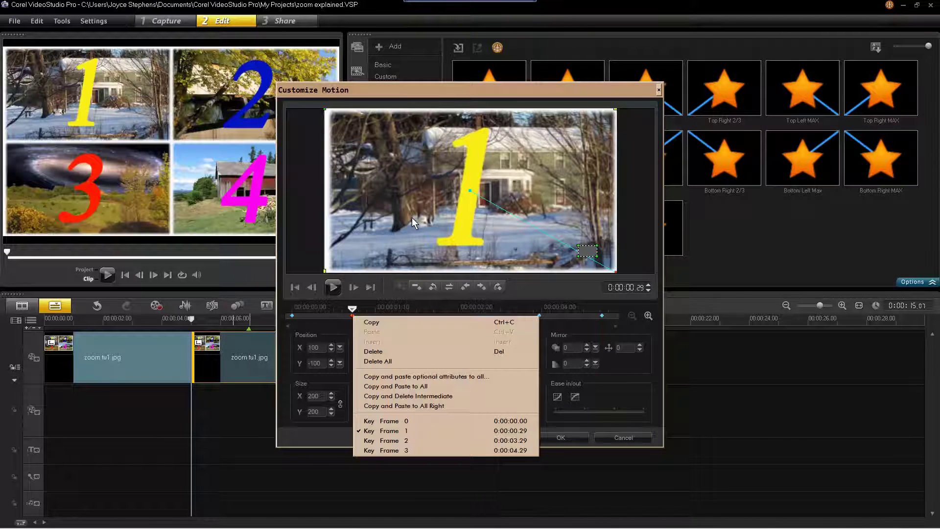
pyautogui.click(413, 234)
pyautogui.moveTo(413, 233); pyautogui.dragTo(407, 90)
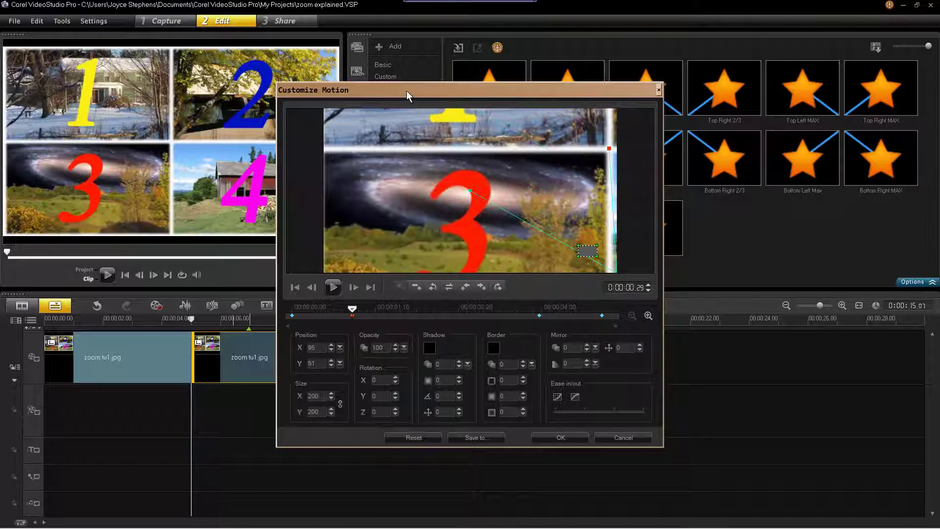
pyautogui.moveTo(434, 219); pyautogui.dragTo(453, 191)
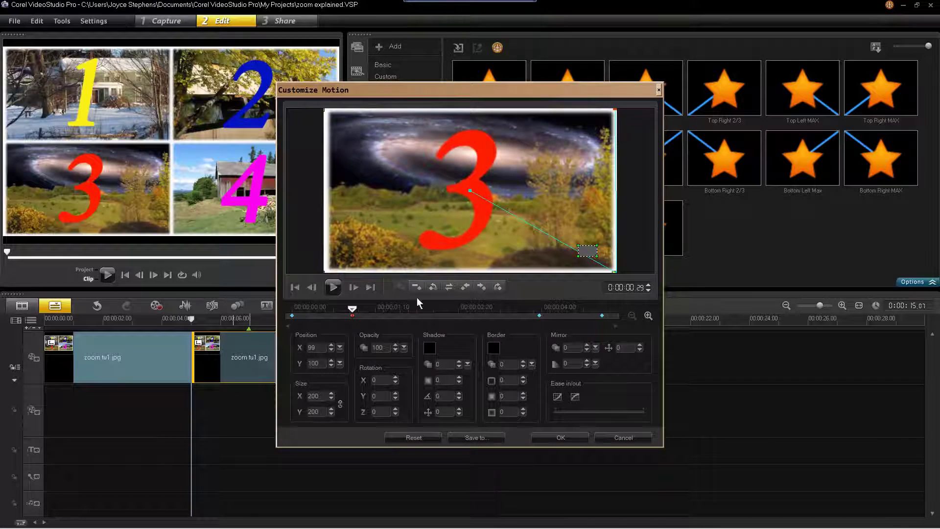
# - Enlarge this key frame's picture to size 270 and recentre image 3 at about X 123, Y 136
pyautogui.click(332, 394)
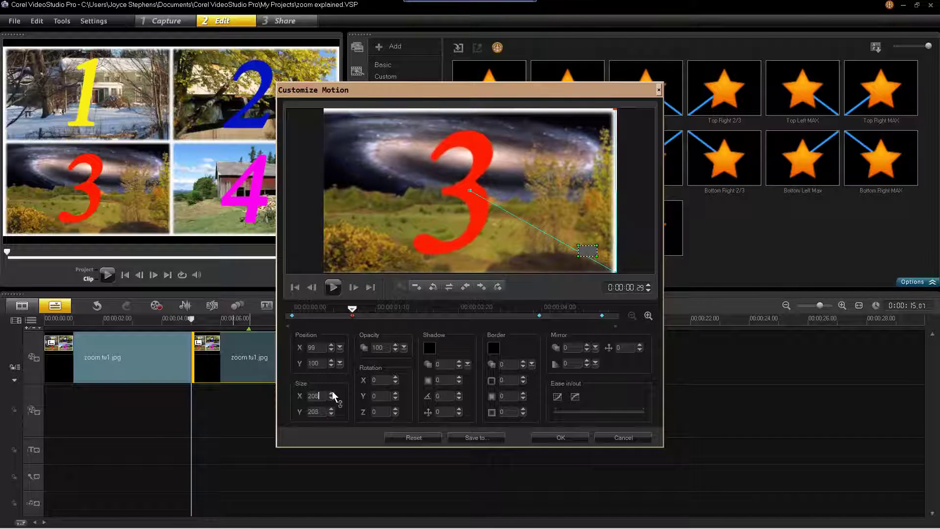
pyautogui.click(332, 394)
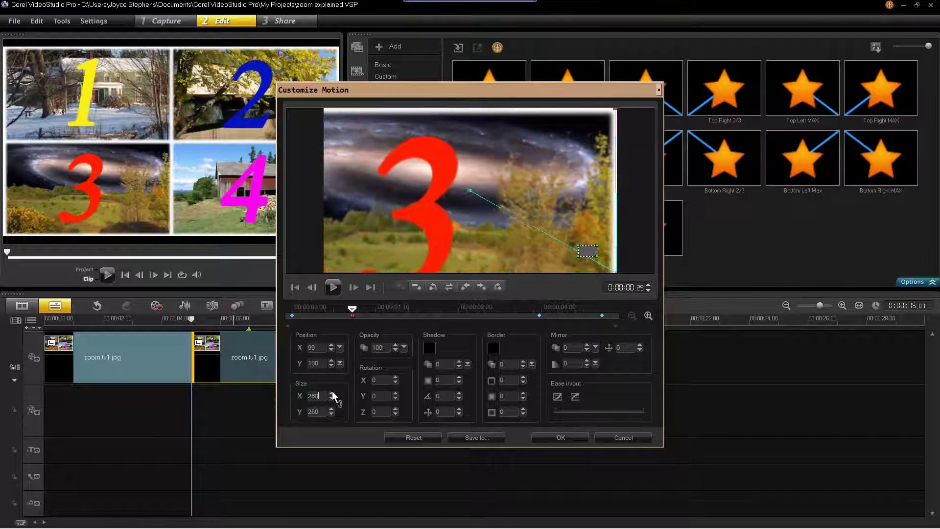
pyautogui.moveTo(428, 230); pyautogui.dragTo(464, 201)
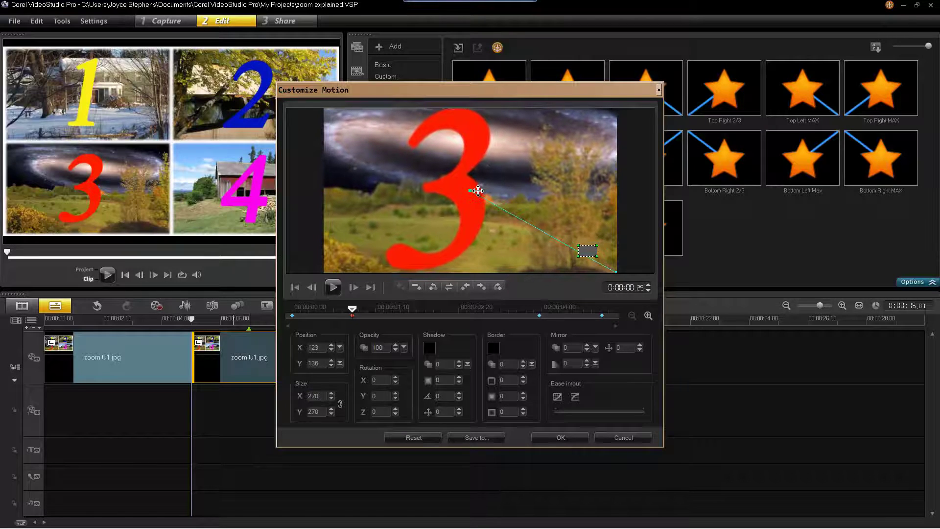
# - Copy the 0:00:00.29 key frame, paste it onto the 0:00:03.29 key frame and accept the motion
pyautogui.rightClick(358, 316)
pyautogui.click(404, 334)
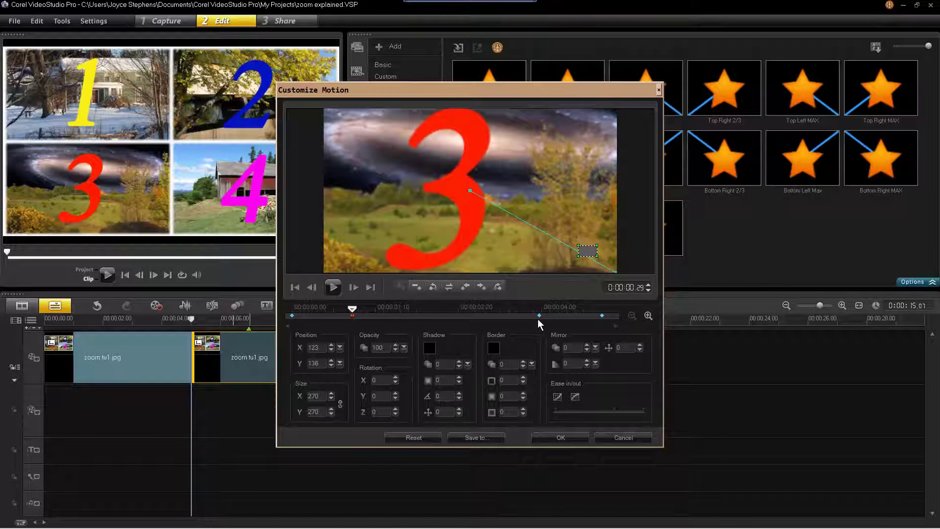
pyautogui.click(539, 316)
pyautogui.rightClick(538, 317)
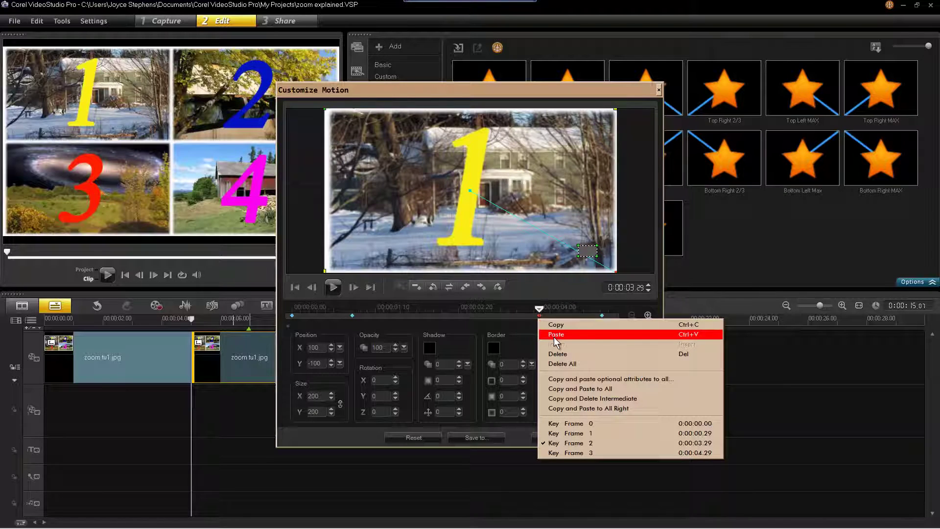
pyautogui.click(556, 334)
pyautogui.click(562, 437)
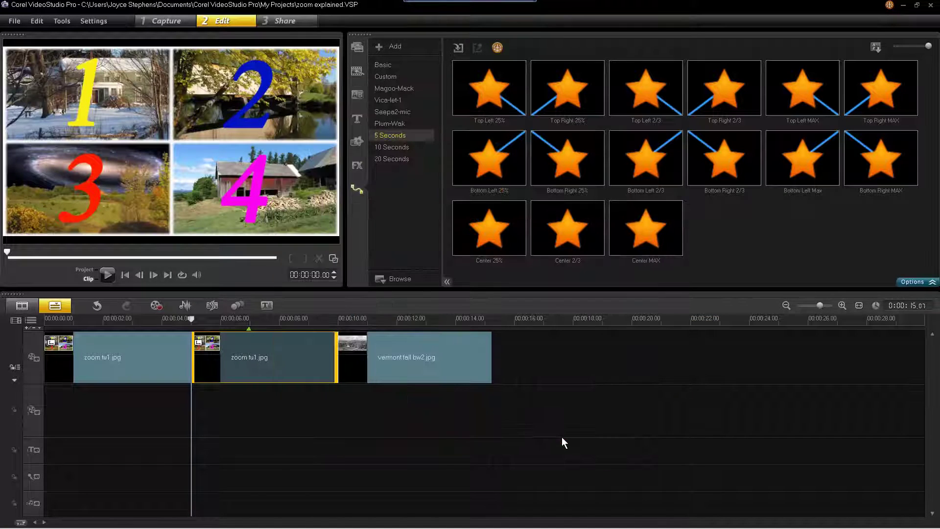
# - Apply the Center 25% motion preset to the vermont fall bw2.jpg clip and open its motion customization
pyautogui.click(413, 318)
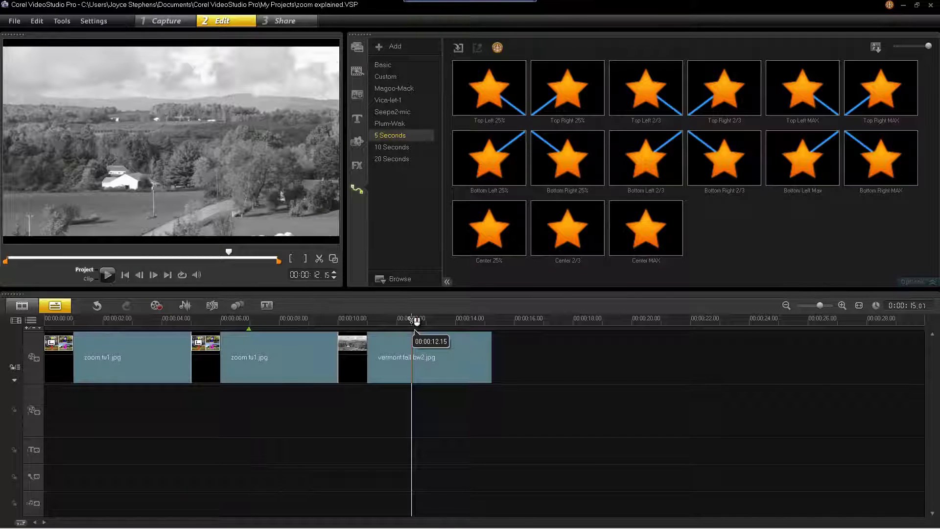
pyautogui.moveTo(489, 228); pyautogui.dragTo(400, 363)
pyautogui.rightClick(399, 363)
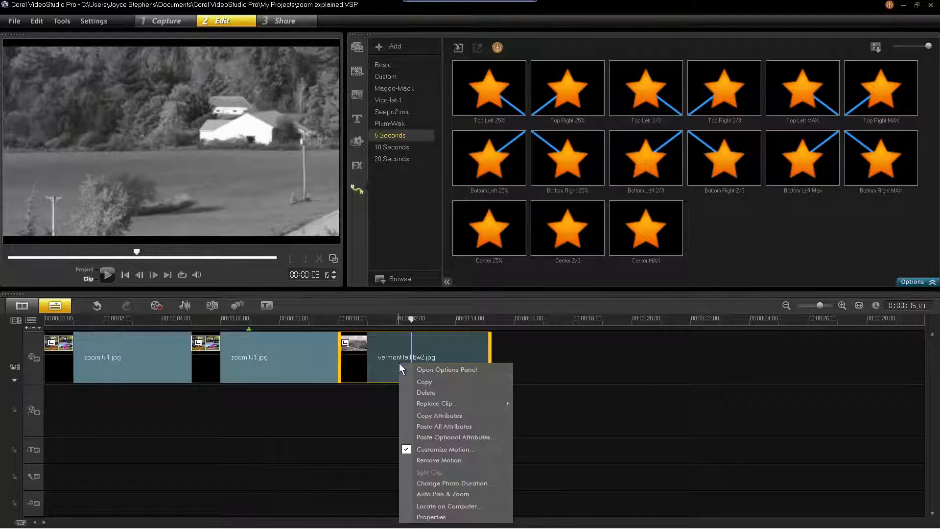
pyautogui.click(440, 449)
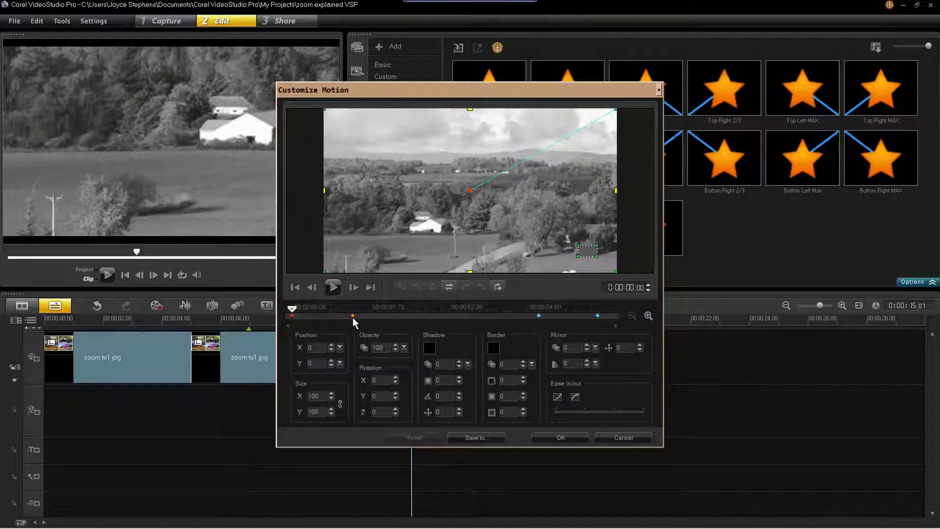
# - Shift the picture at the 0:00:01.01 key frame to about X 7, Y 5, and copy that frame to all key frames
pyautogui.click(353, 316)
pyautogui.moveTo(520, 179); pyautogui.dragTo(404, 249)
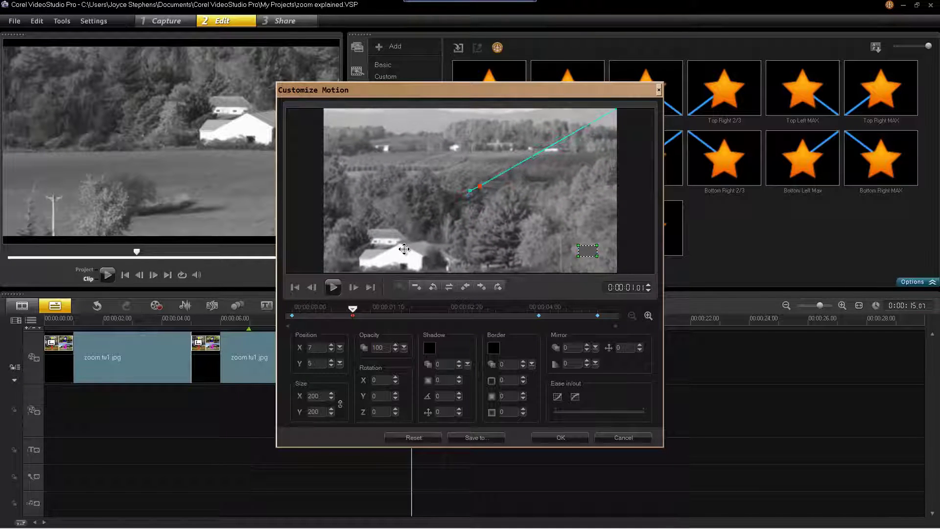
pyautogui.rightClick(352, 319)
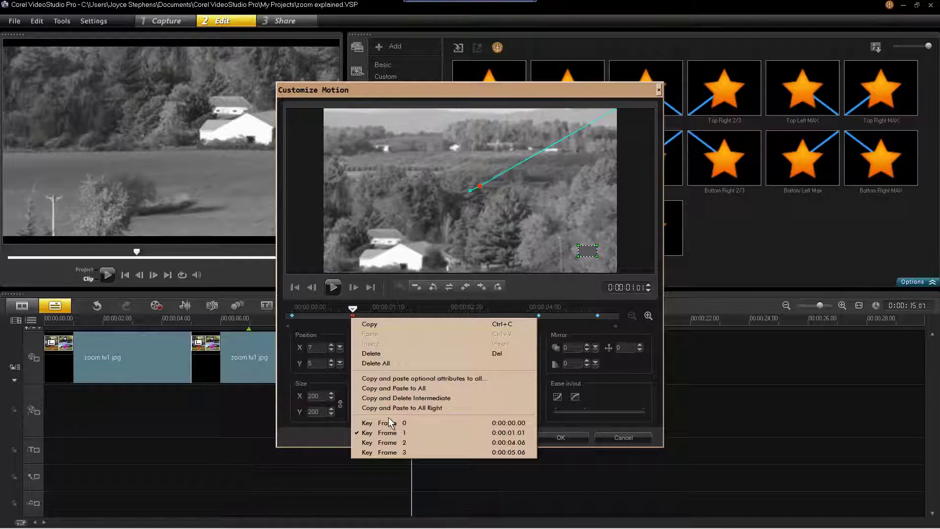
pyautogui.click(392, 387)
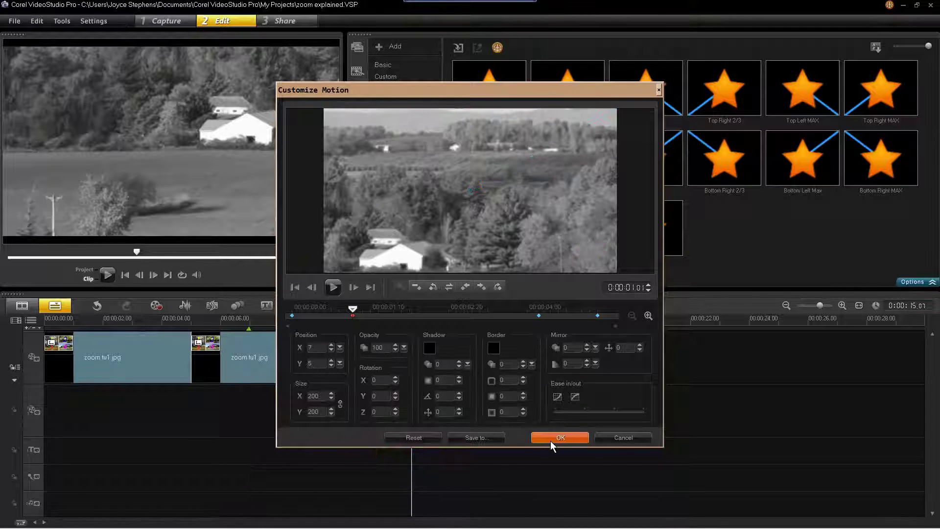
pyautogui.click(550, 441)
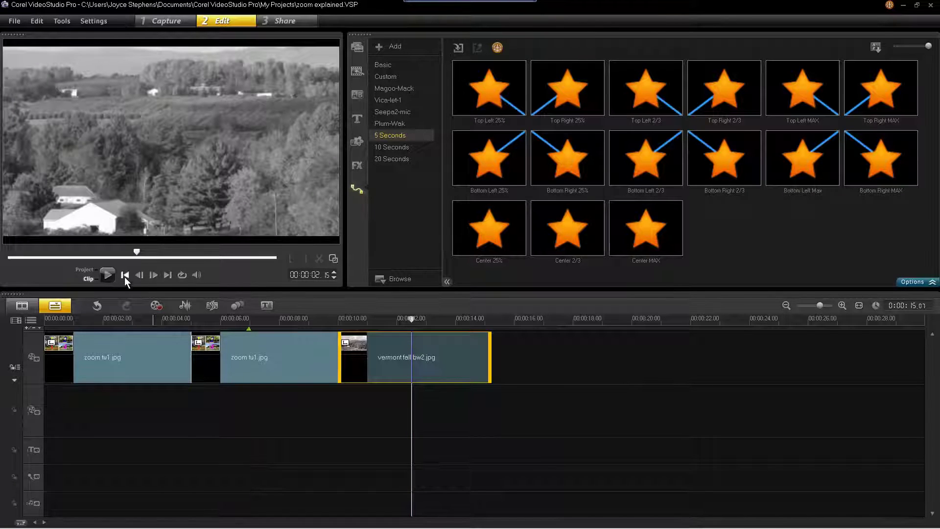
# - Play the three-clip project from its beginning, and play the 013.MOV project
pyautogui.click(87, 270)
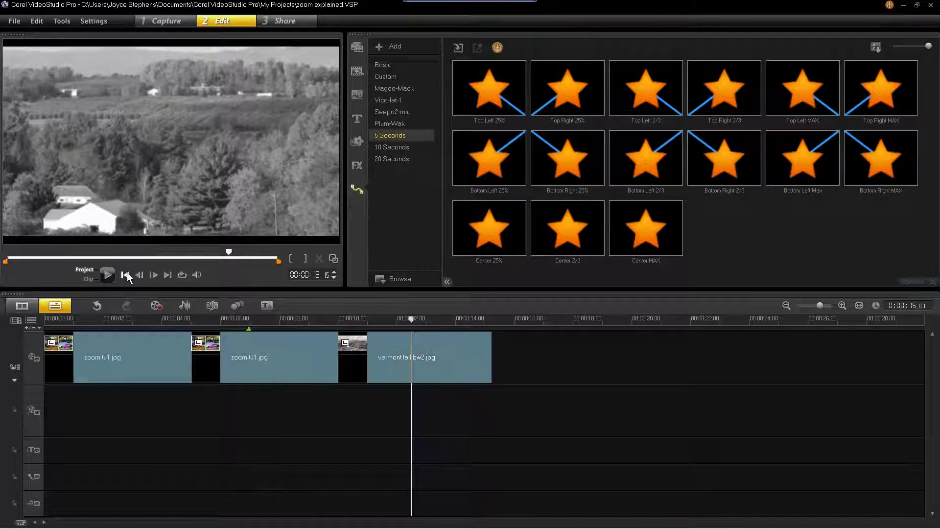
pyautogui.click(125, 274)
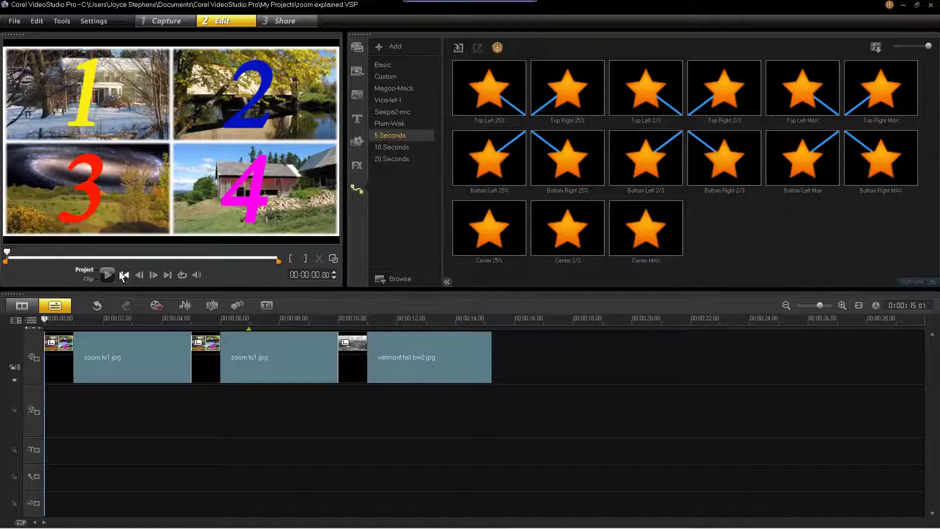
pyautogui.click(107, 275)
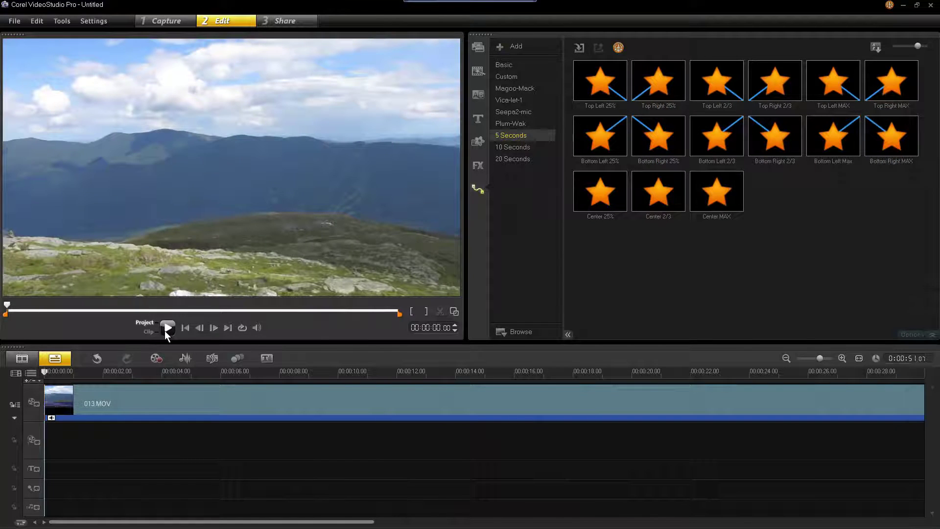
pyautogui.click(165, 331)
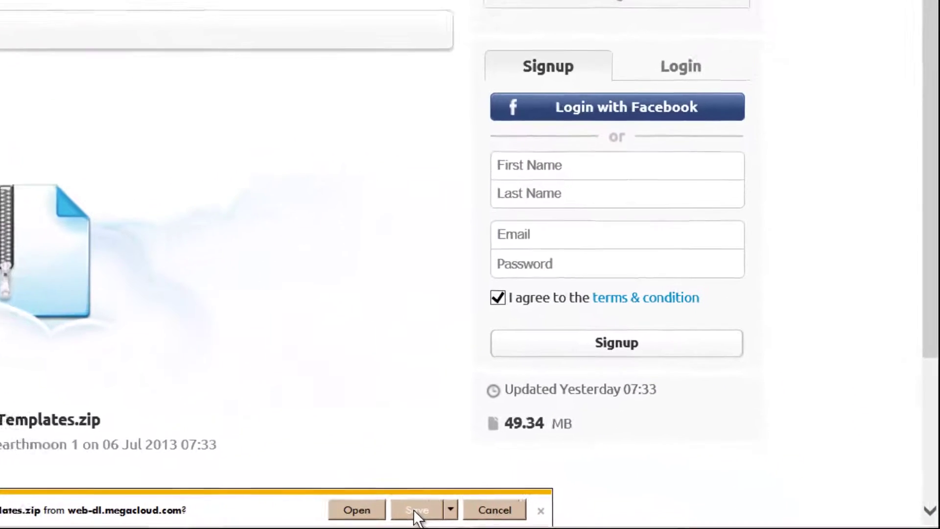
# - Save the Zoom In Templates.zip download and open the archive in the evaluation version of WinZip
pyautogui.click(402, 511)
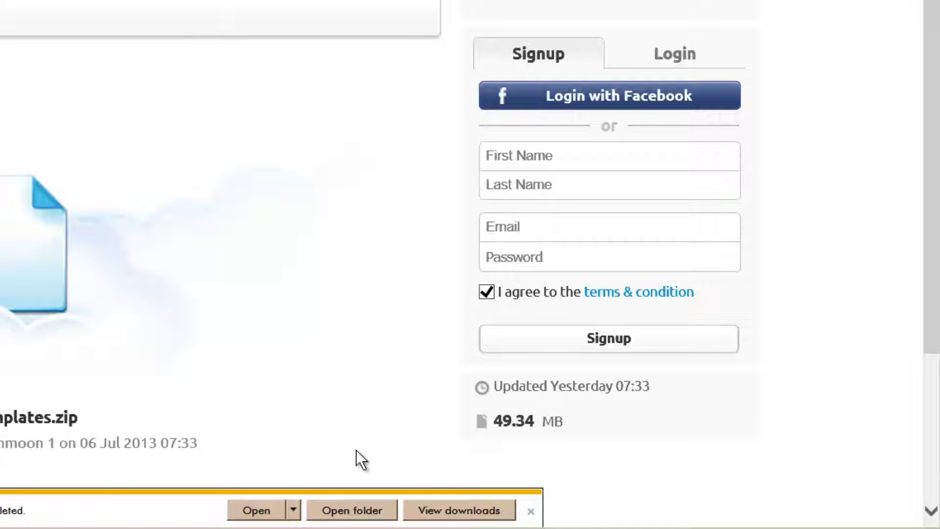
pyautogui.click(357, 512)
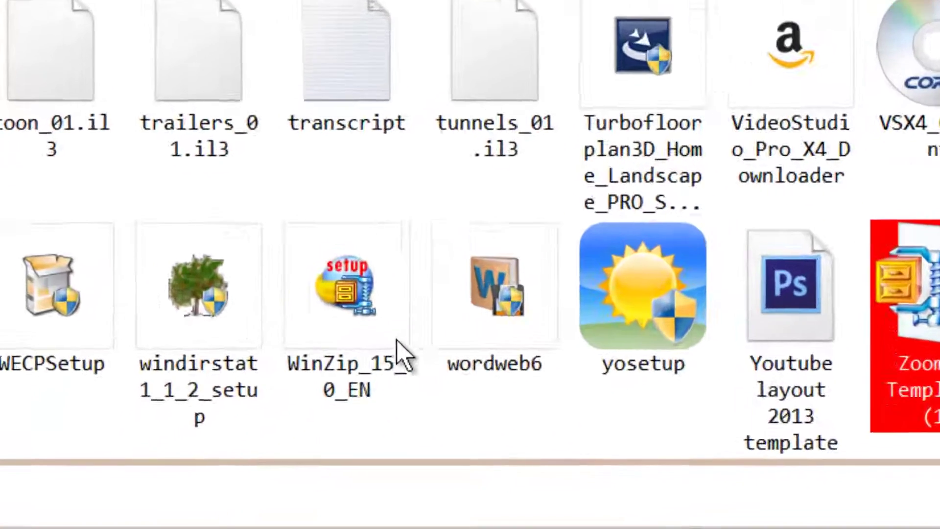
pyautogui.moveTo(229, 407)
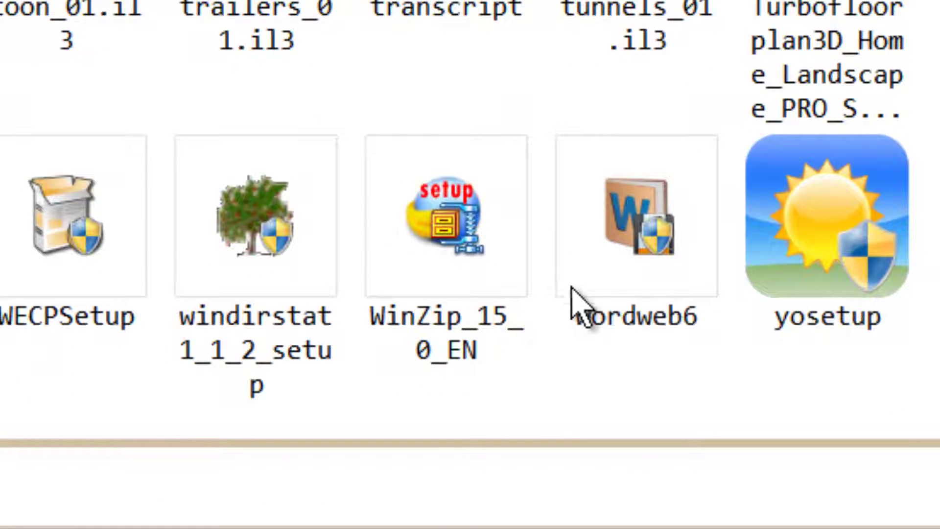
pyautogui.moveTo(576, 281)
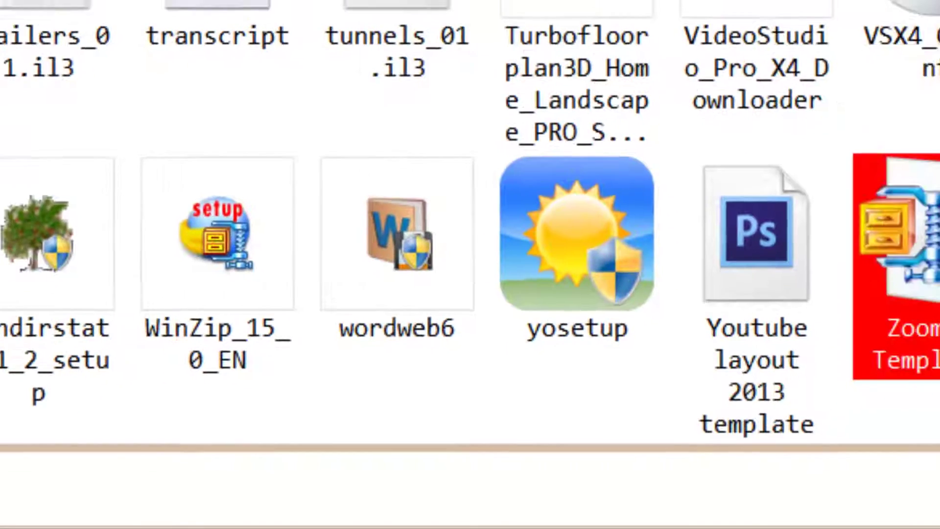
pyautogui.moveTo(578, 299)
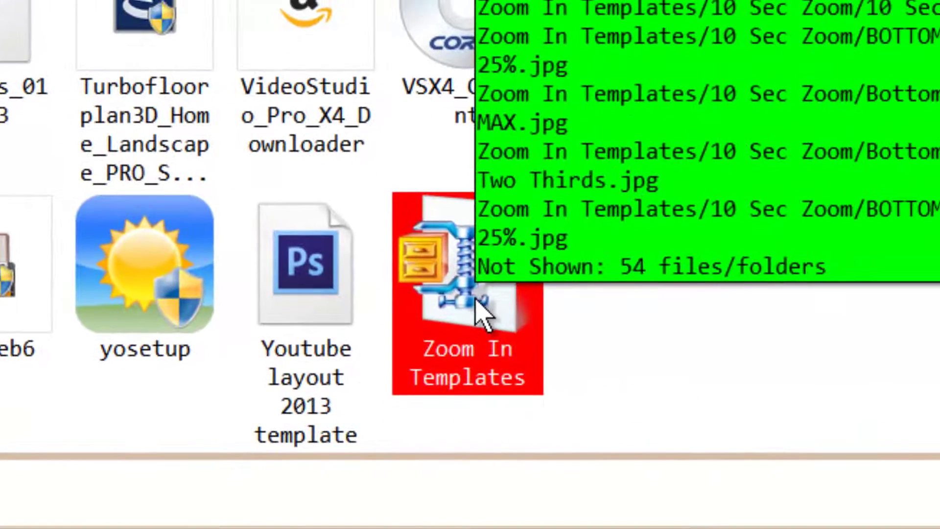
pyautogui.doubleClick(476, 303)
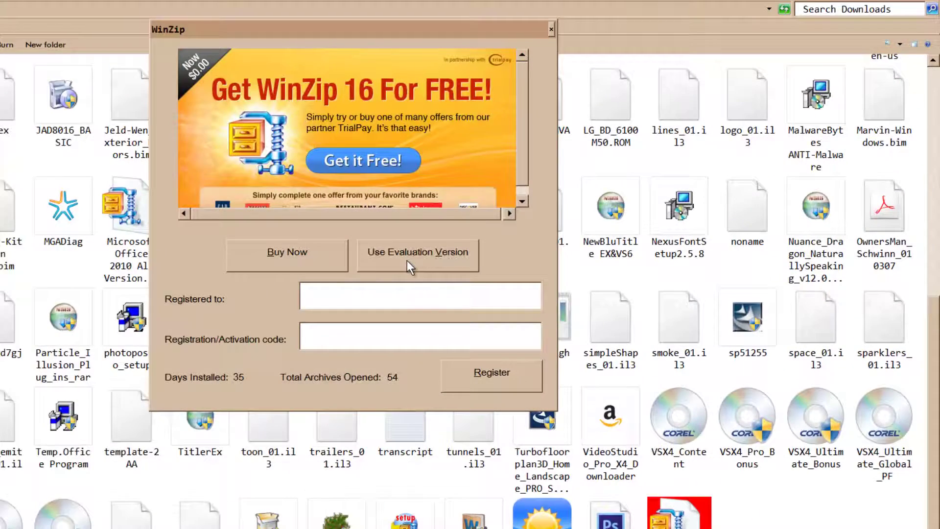
pyautogui.click(407, 261)
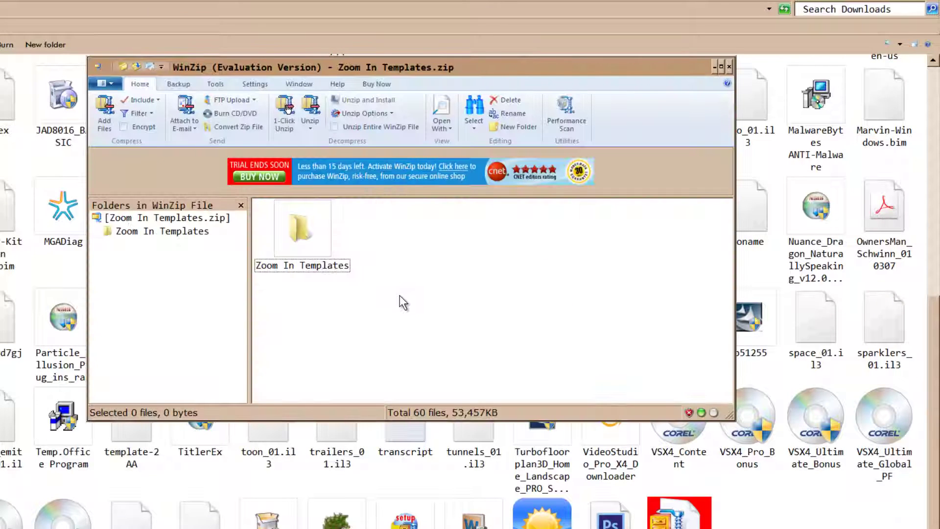
# - Unzip the Zoom In Templates folder into the Corel VideoStudio Pro folder in Documents
pyautogui.click(298, 230)
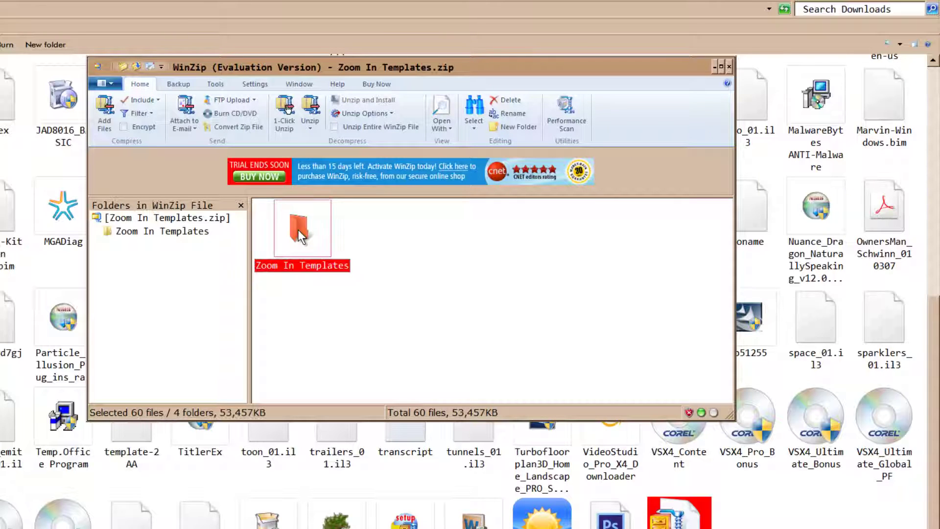
pyautogui.click(310, 112)
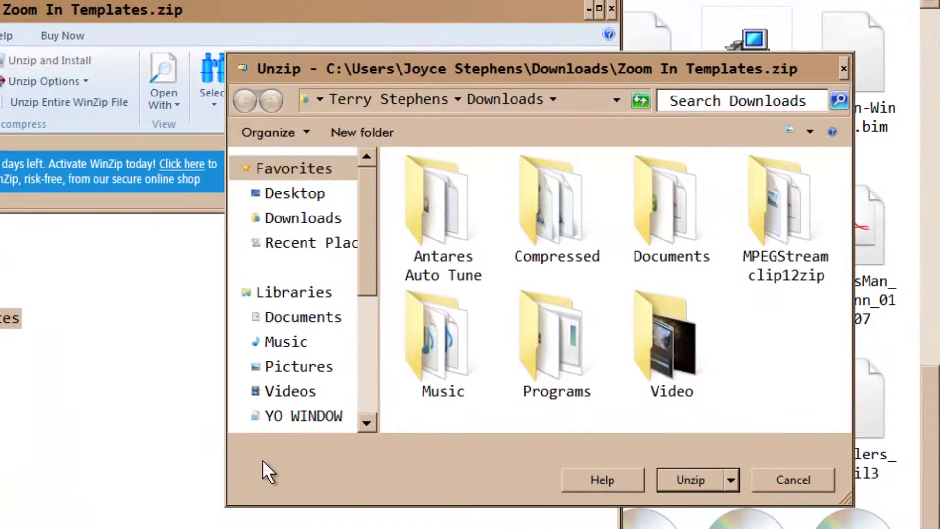
pyautogui.click(296, 320)
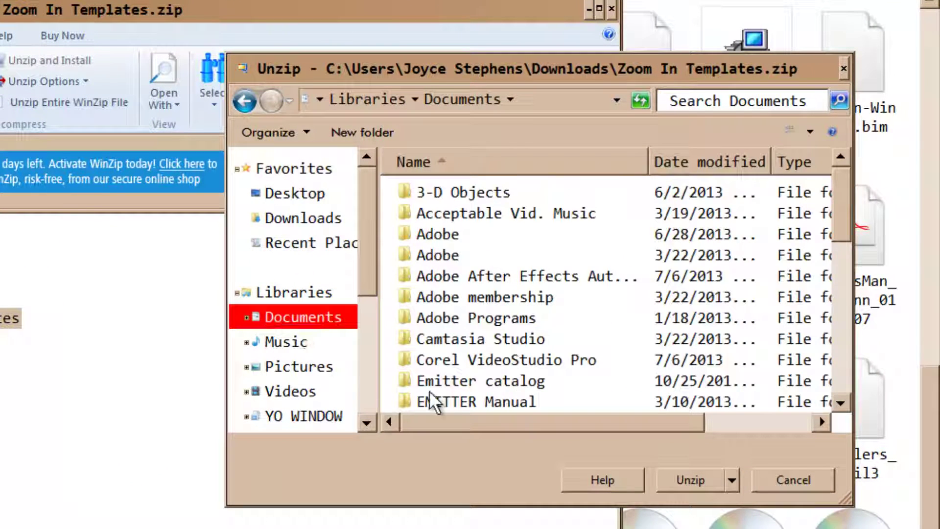
pyautogui.moveTo(500, 357)
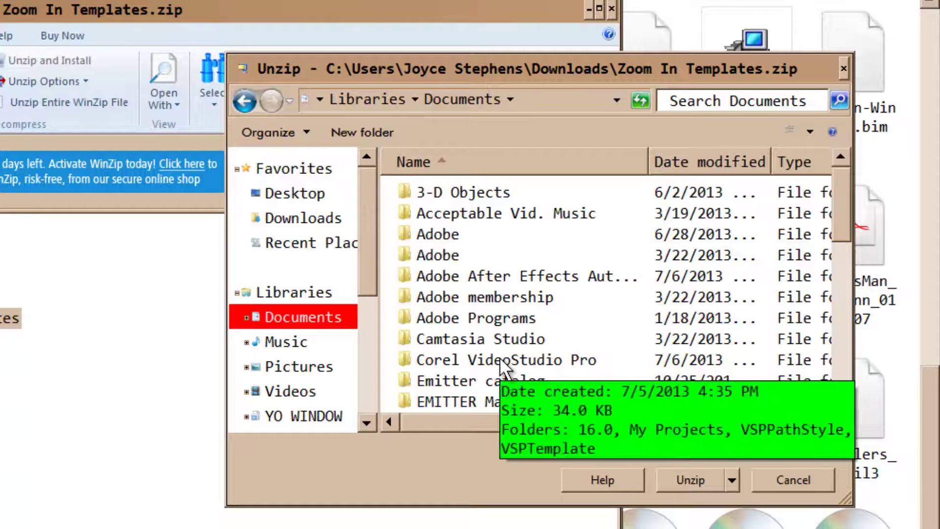
pyautogui.doubleClick(499, 357)
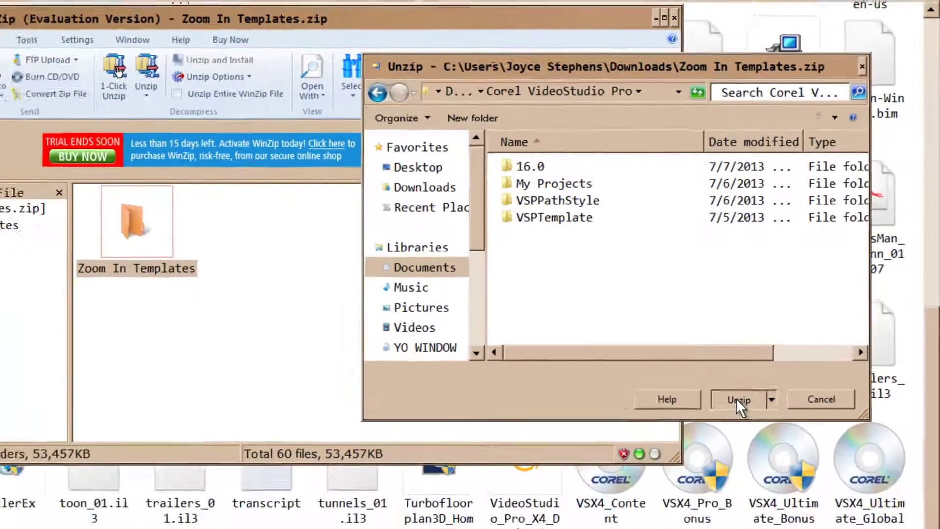
pyautogui.click(689, 479)
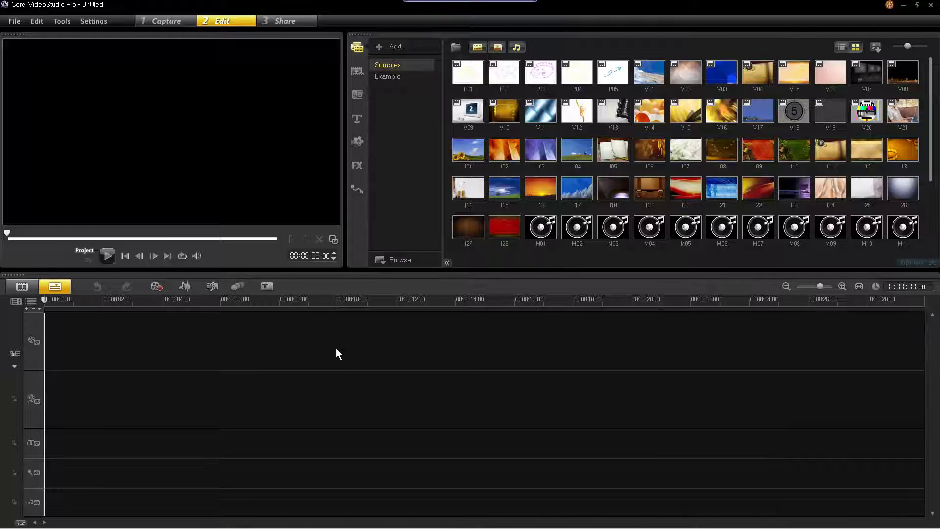
# - Switch to VideoStudio, enlarge the preview area in height and width, and save the layout as Custom #1
pyautogui.moveTo(351, 272); pyautogui.dragTo(344, 354)
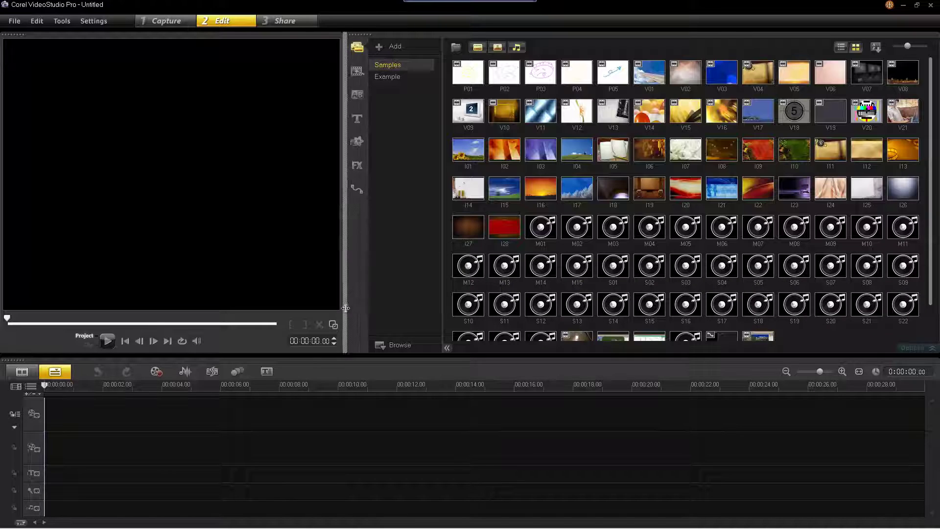
pyautogui.moveTo(345, 308); pyautogui.dragTo(409, 310)
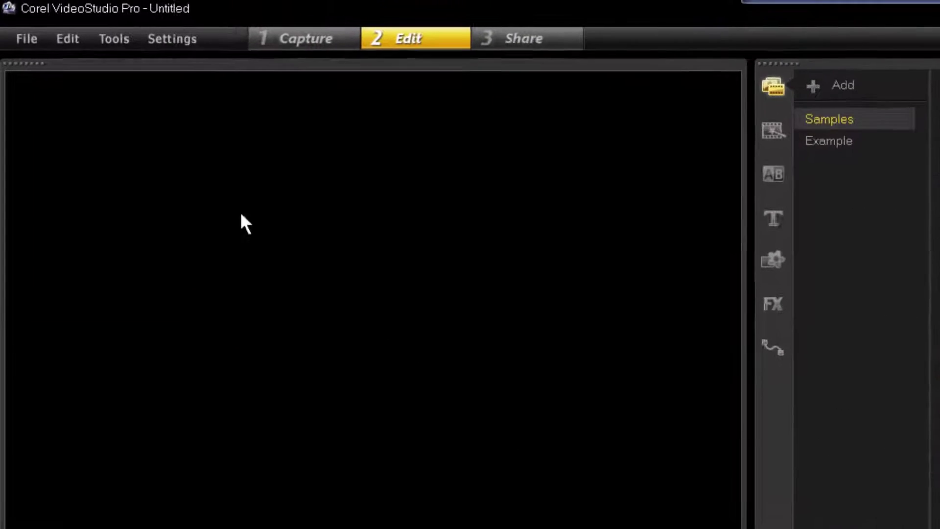
pyautogui.click(184, 44)
pyautogui.moveTo(221, 323)
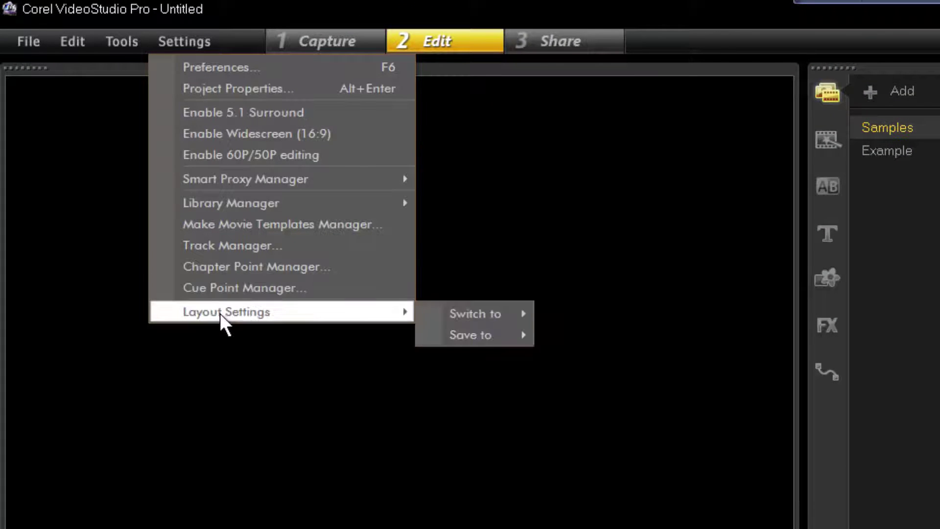
pyautogui.moveTo(448, 333)
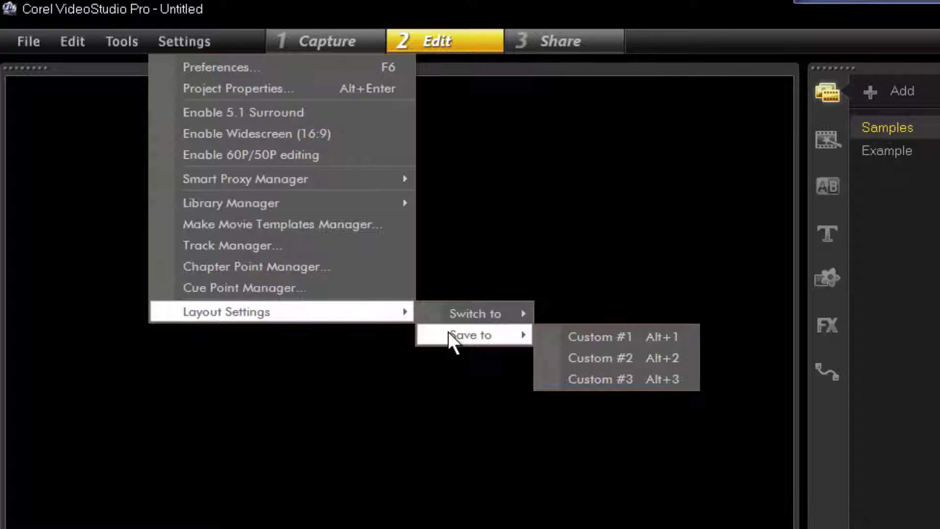
pyautogui.click(604, 342)
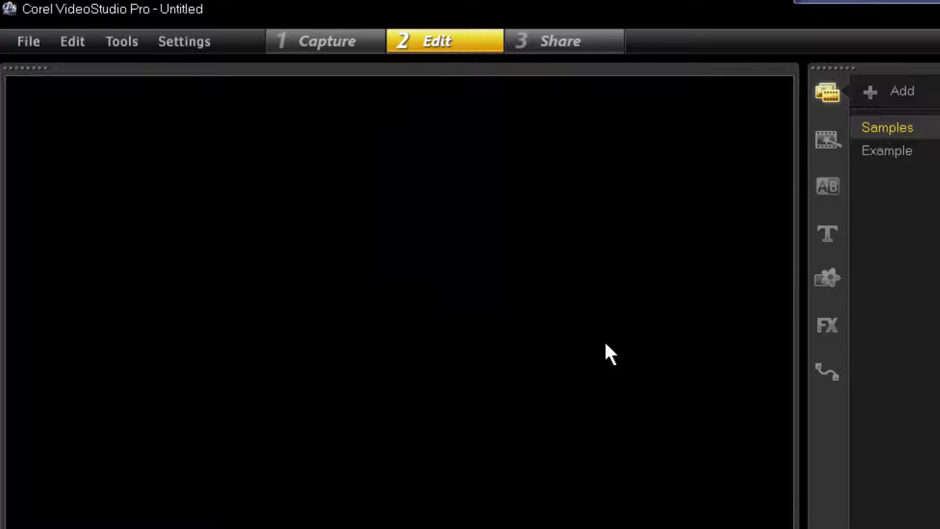
# - Switch the workspace to the Default layout and enlarge the library thumbnails to their maximum size
pyautogui.click(182, 45)
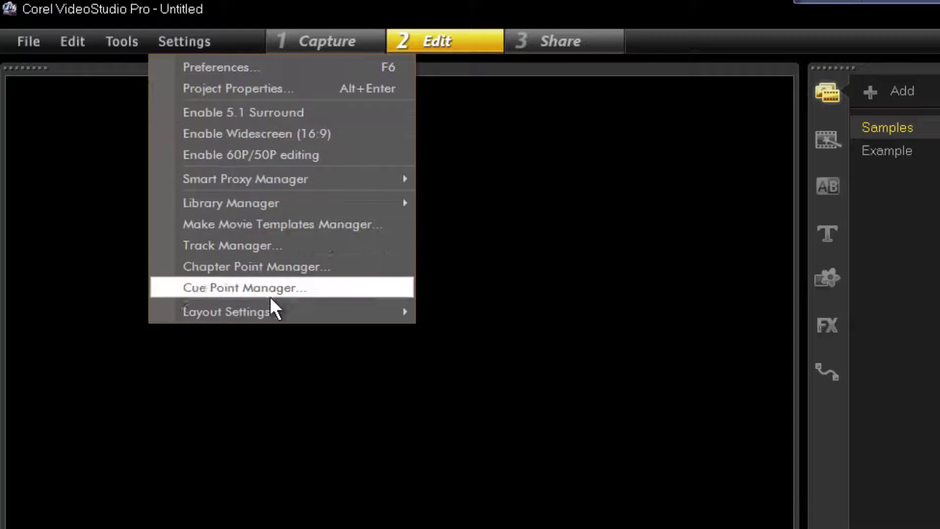
pyautogui.moveTo(267, 311)
pyautogui.moveTo(464, 320)
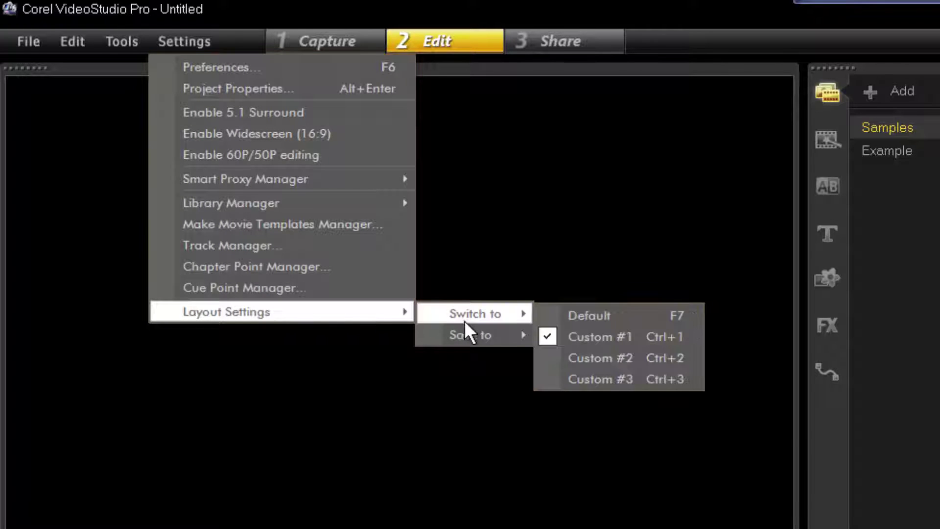
pyautogui.click(593, 319)
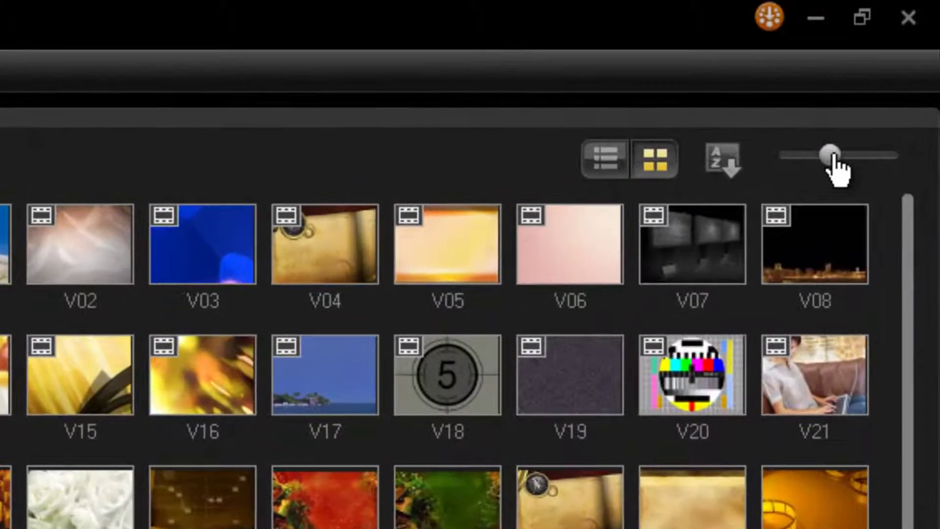
pyautogui.moveTo(839, 169)
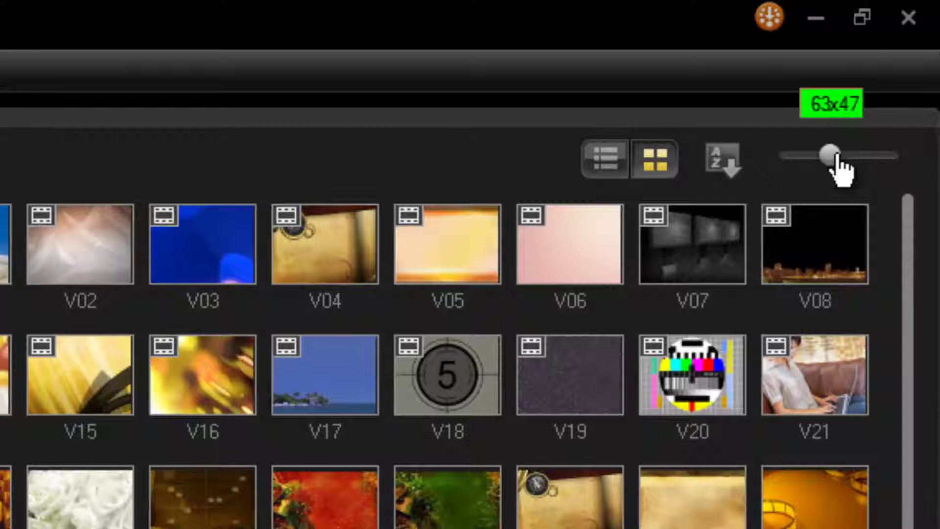
pyautogui.moveTo(834, 155); pyautogui.dragTo(905, 157)
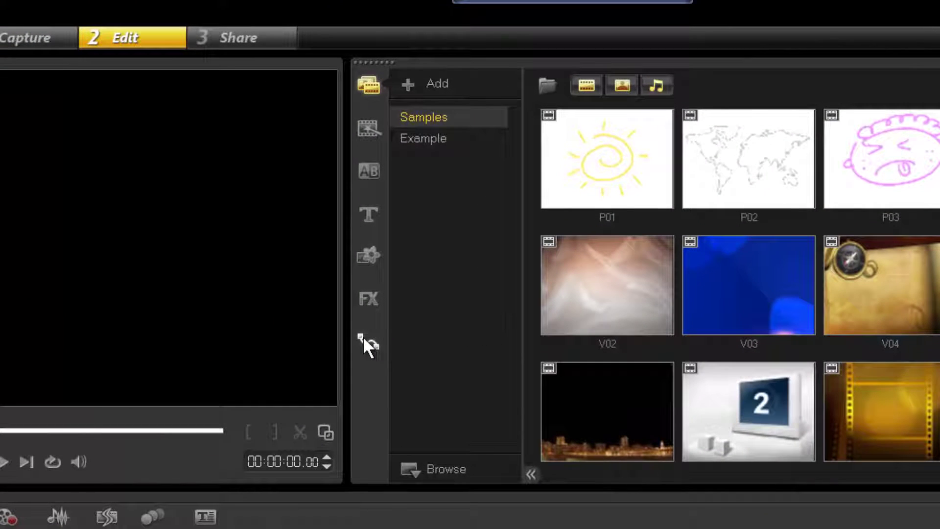
# - Add three folders named 5 Seconds, 10 Seconds and 20 Seconds to the motion path library
pyautogui.click(363, 337)
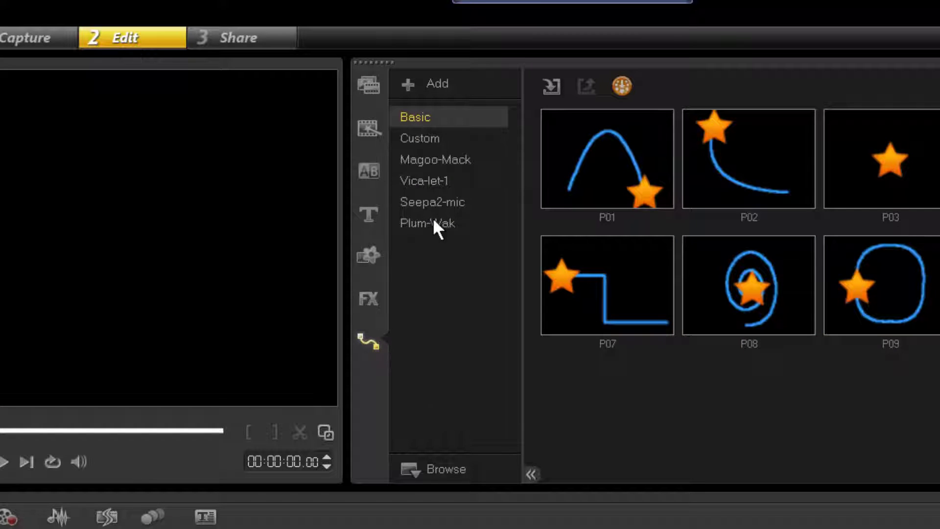
pyautogui.click(437, 84)
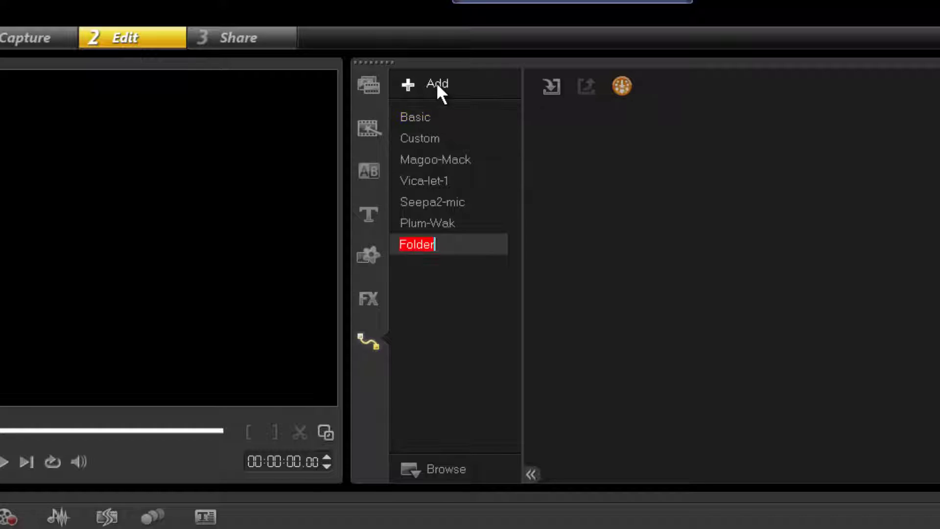
pyautogui.click(437, 84)
pyautogui.click(437, 84)
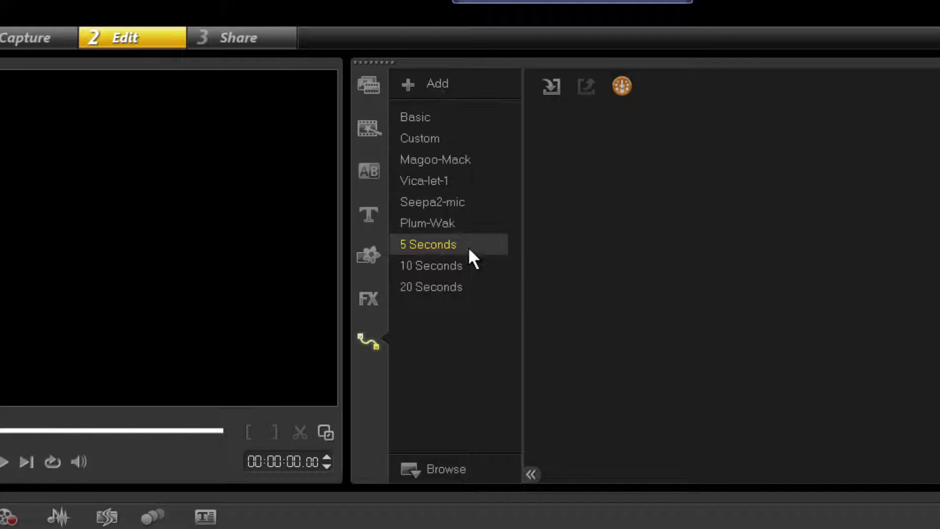
pyautogui.click(450, 287)
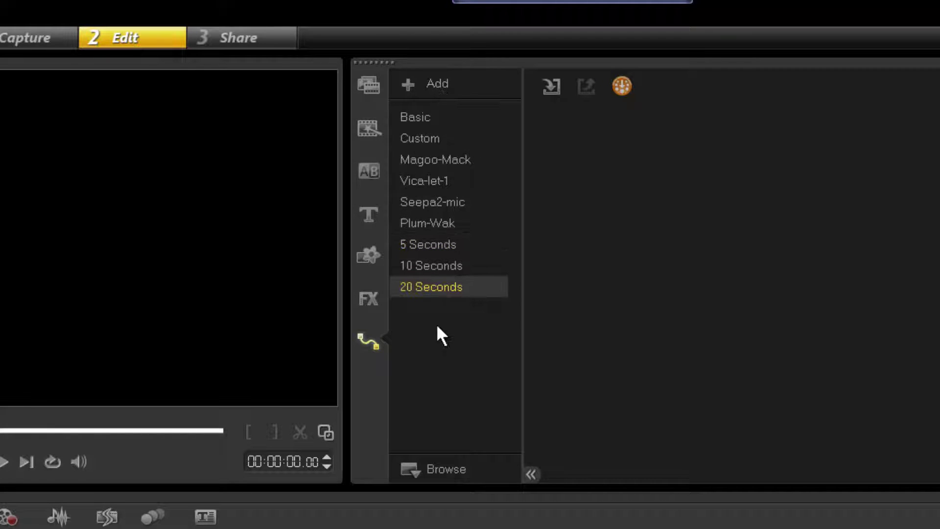
# - Add a motion path library folder named Temporary after viewing the Custom folder's presets
pyautogui.click(430, 138)
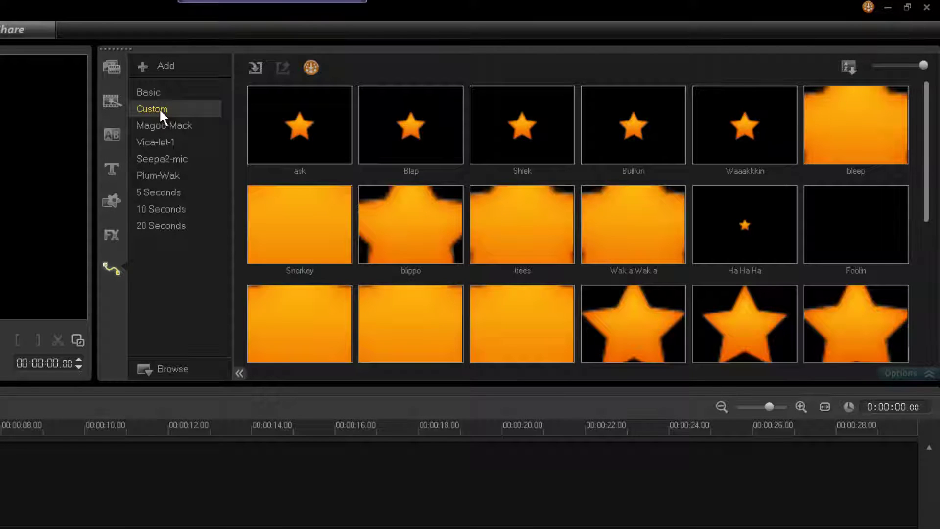
pyautogui.click(165, 65)
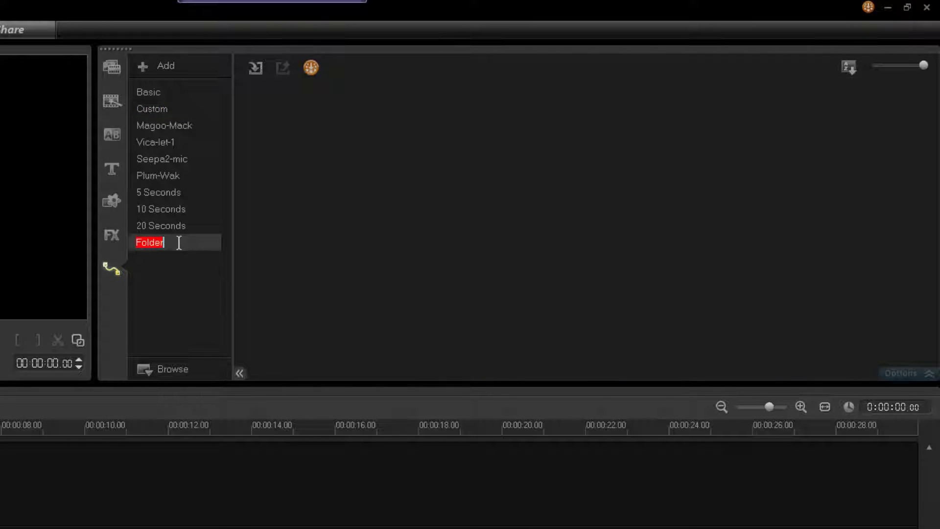
pyautogui.write('Temporary')
pyautogui.press('Return')
# - Move all presets from the Custom motion path folder into the Temporary folder
pyautogui.click(151, 108)
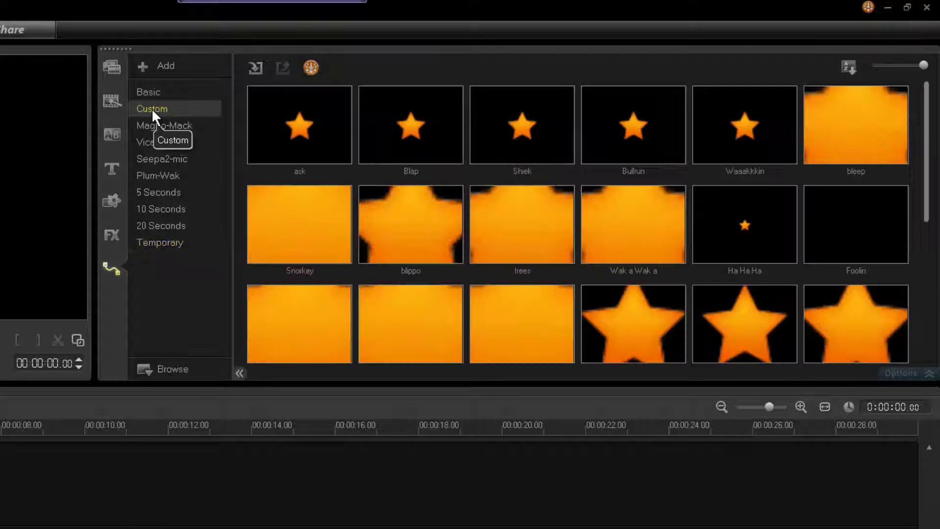
pyautogui.click(280, 125)
pyautogui.scroll(-3, 914, 214)
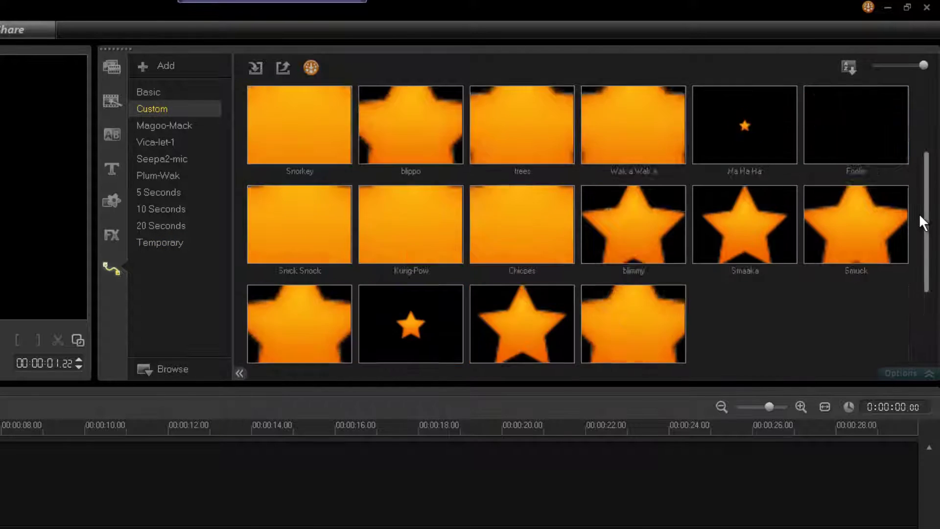
pyautogui.scroll(-2, 919, 213)
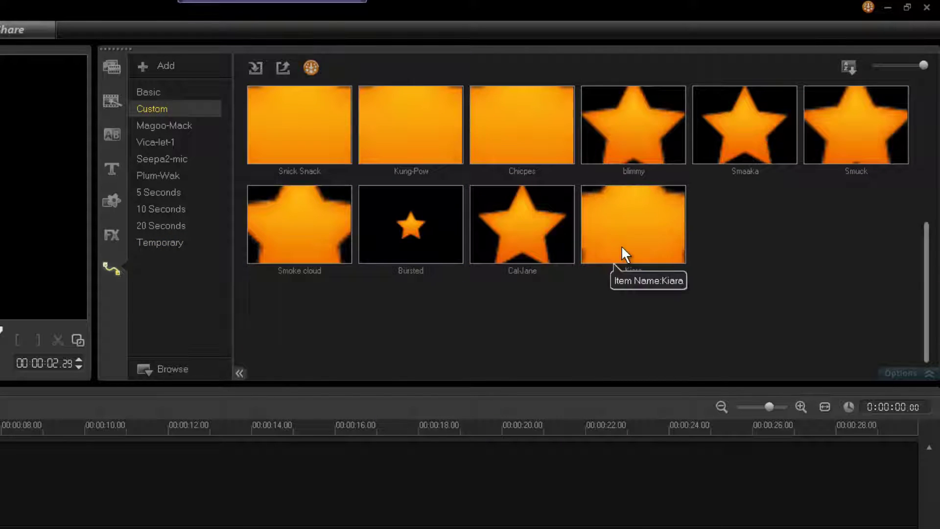
pyautogui.hotkey('ctrl', 'a')
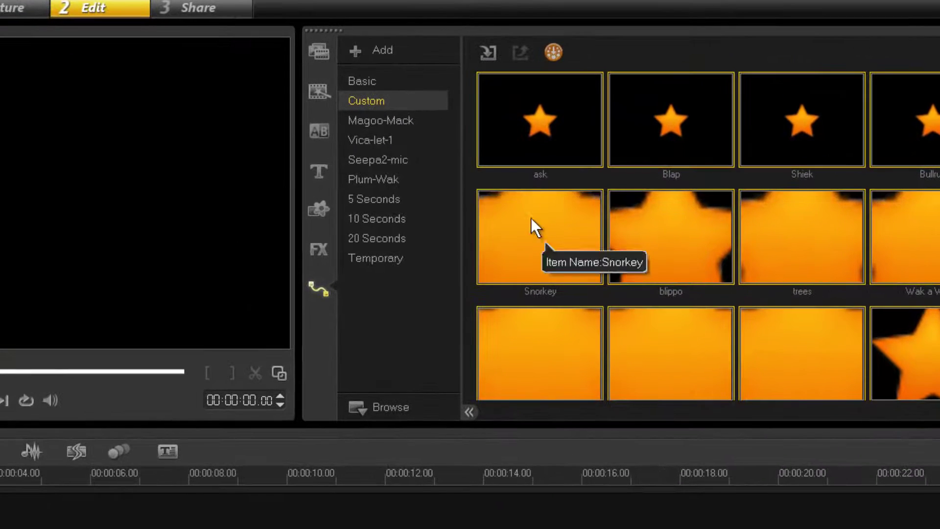
pyautogui.moveTo(510, 216); pyautogui.dragTo(394, 243)
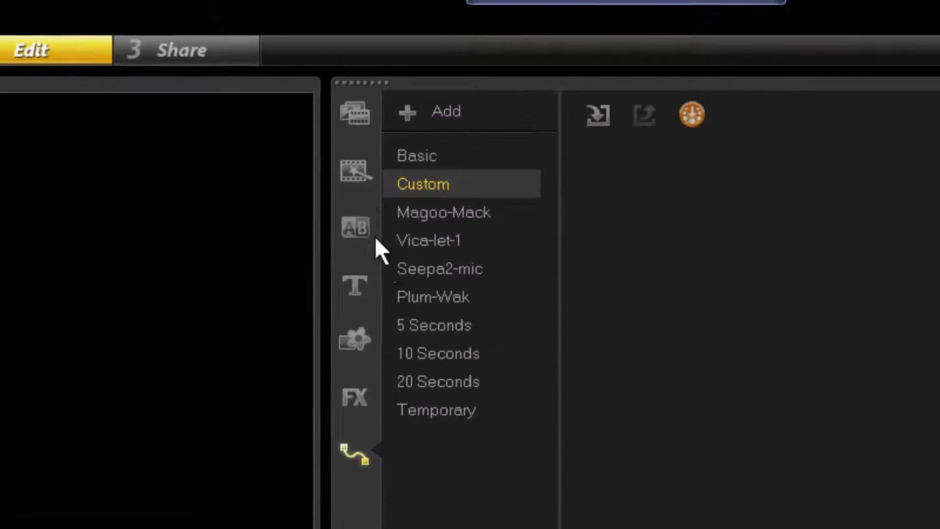
# - Import the 5 Sec, 10 Sec and 20 Sec Zoom project templates from the Zoom In Templates folder into the Instant Project Custom folder
pyautogui.click(353, 177)
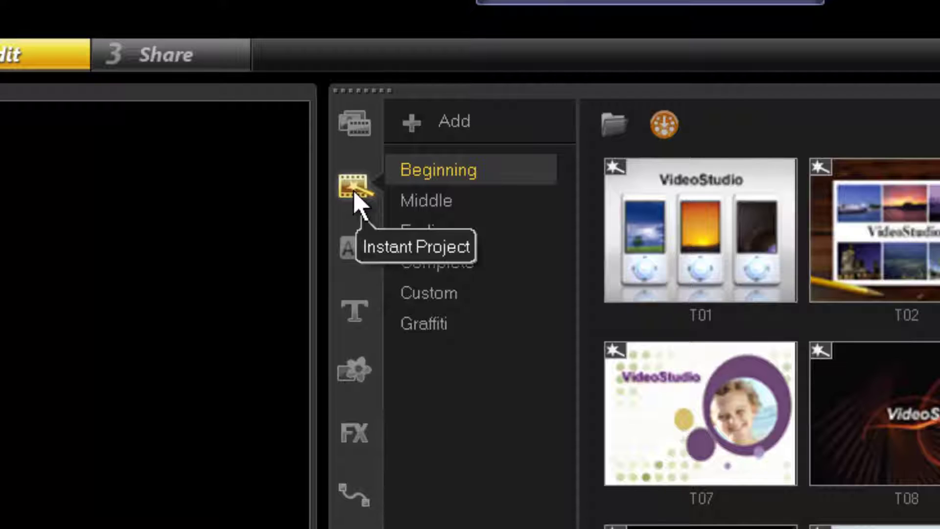
pyautogui.click(431, 296)
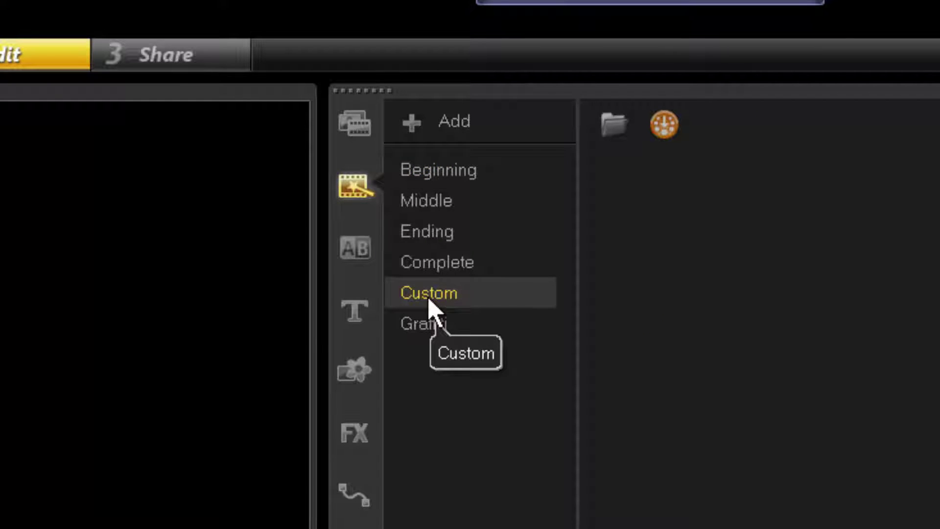
pyautogui.click(615, 129)
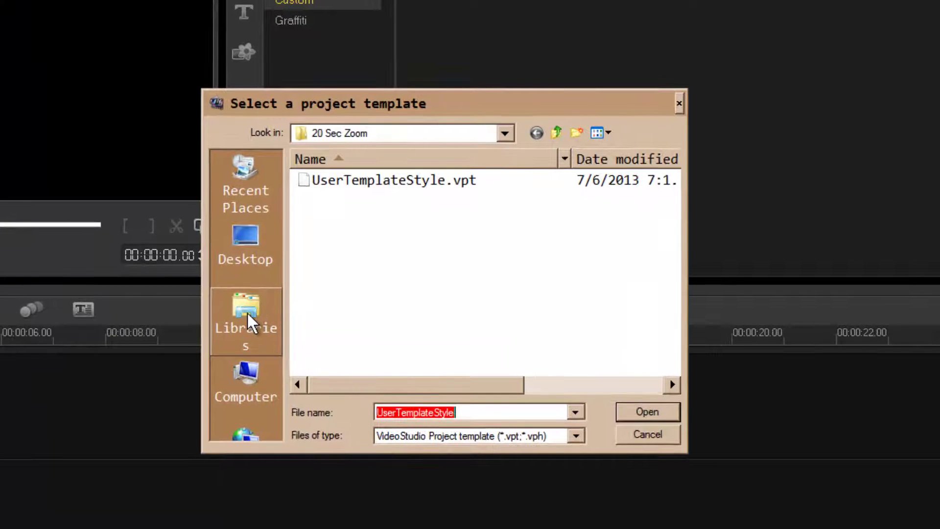
pyautogui.click(247, 311)
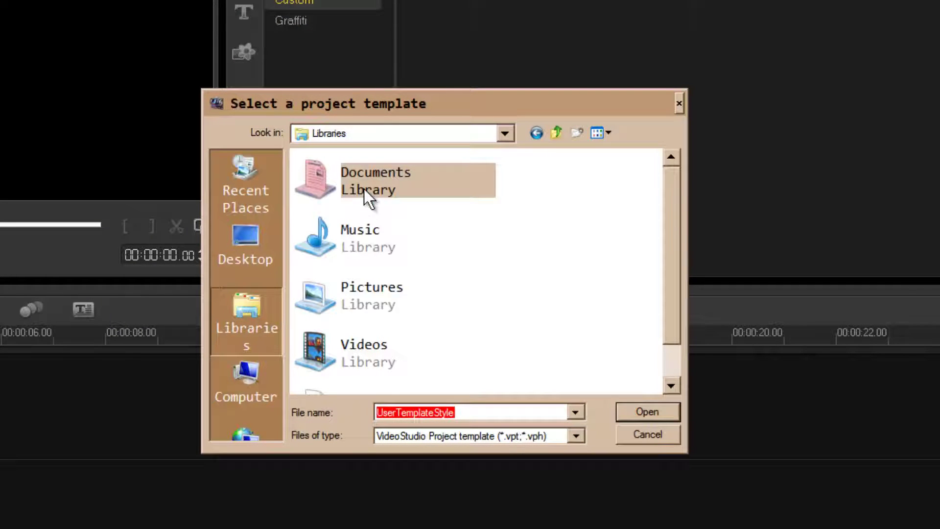
pyautogui.doubleClick(363, 190)
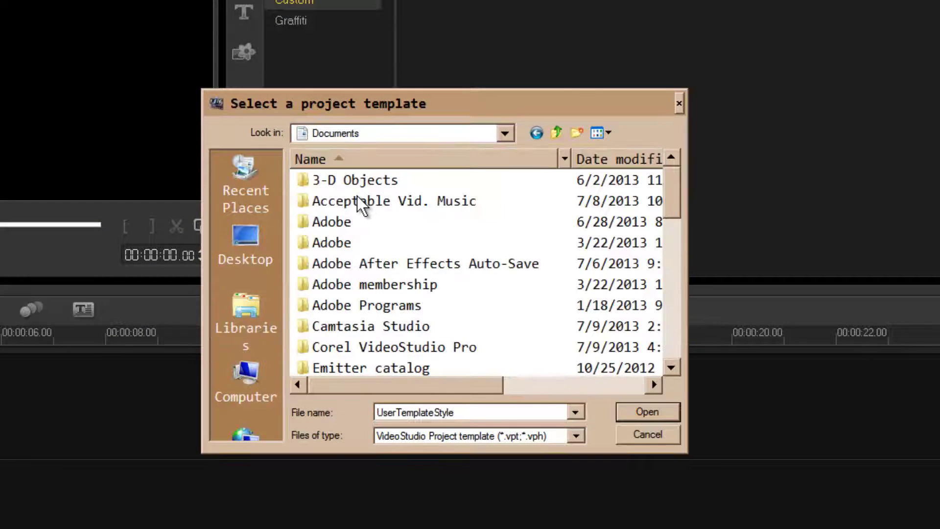
pyautogui.doubleClick(391, 347)
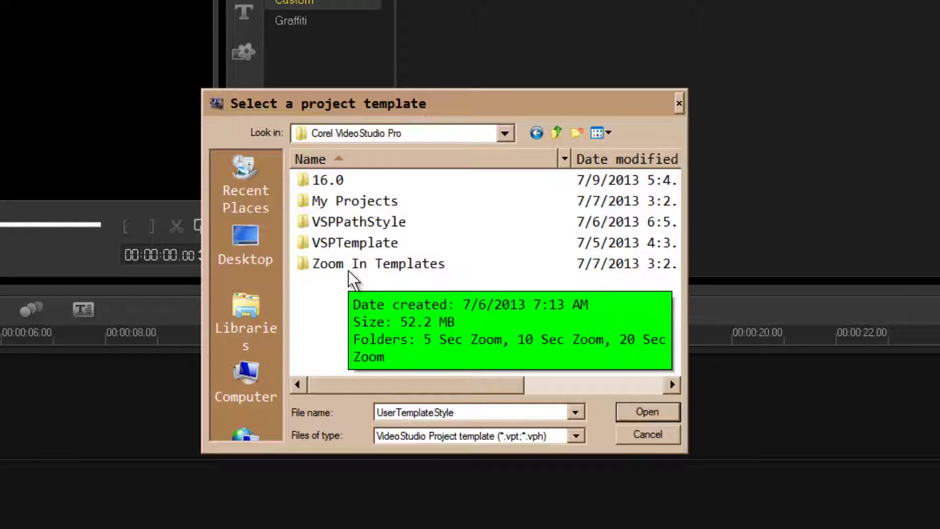
pyautogui.doubleClick(360, 266)
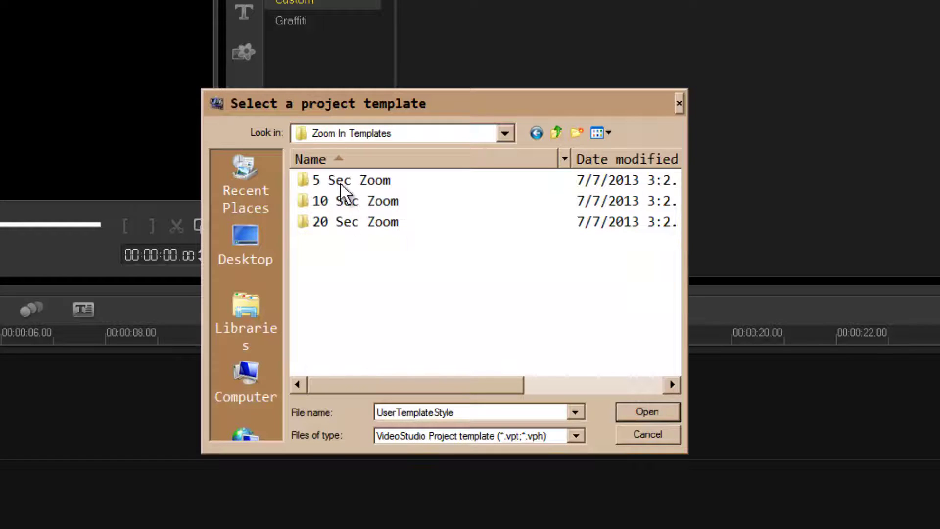
pyautogui.doubleClick(340, 182)
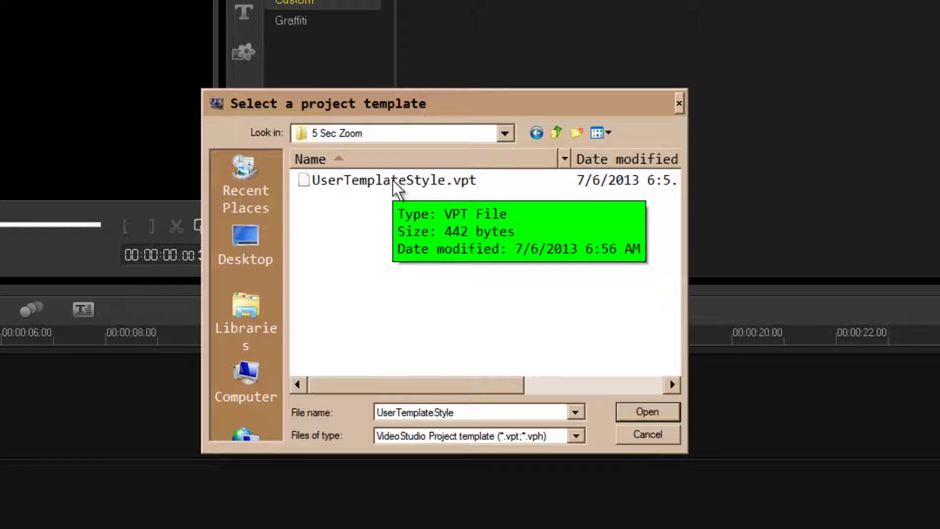
pyautogui.click(428, 183)
pyautogui.click(636, 411)
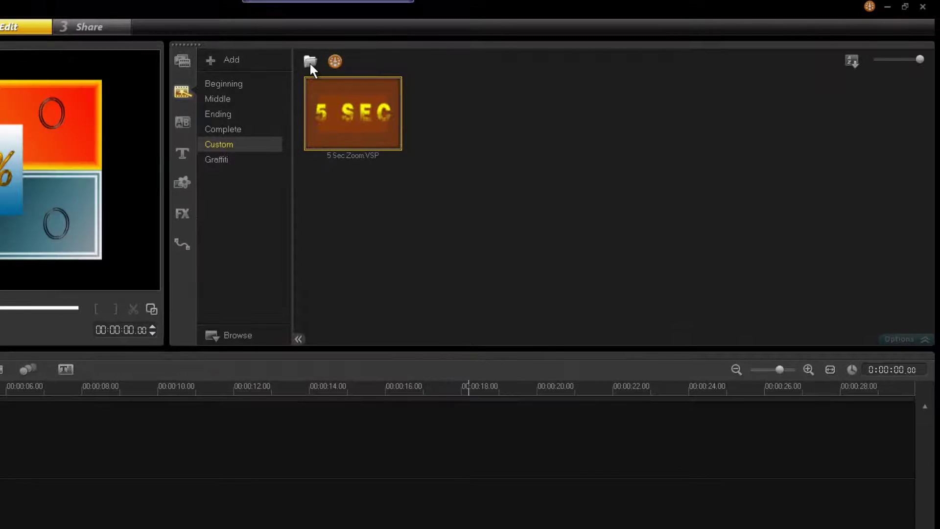
pyautogui.click(309, 61)
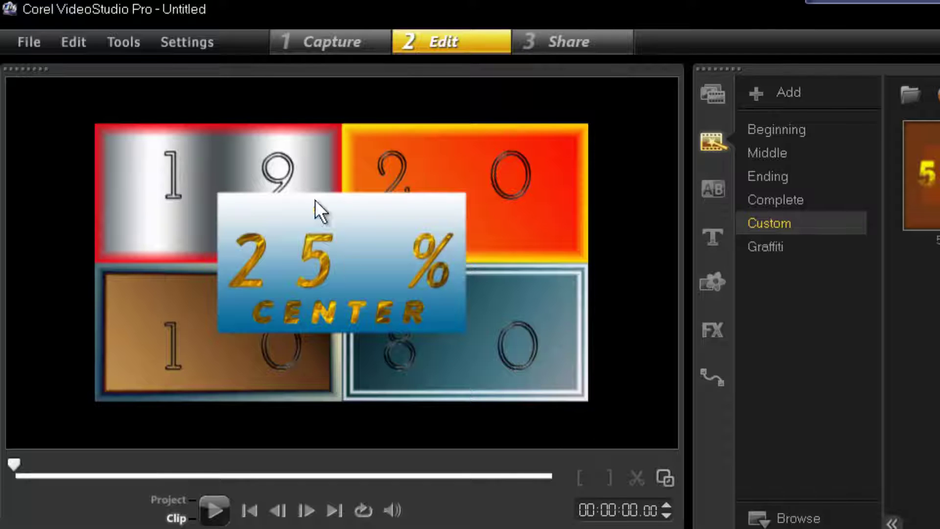
# - Enable widescreen (16:9) for the project and accept the project settings change
pyautogui.click(209, 42)
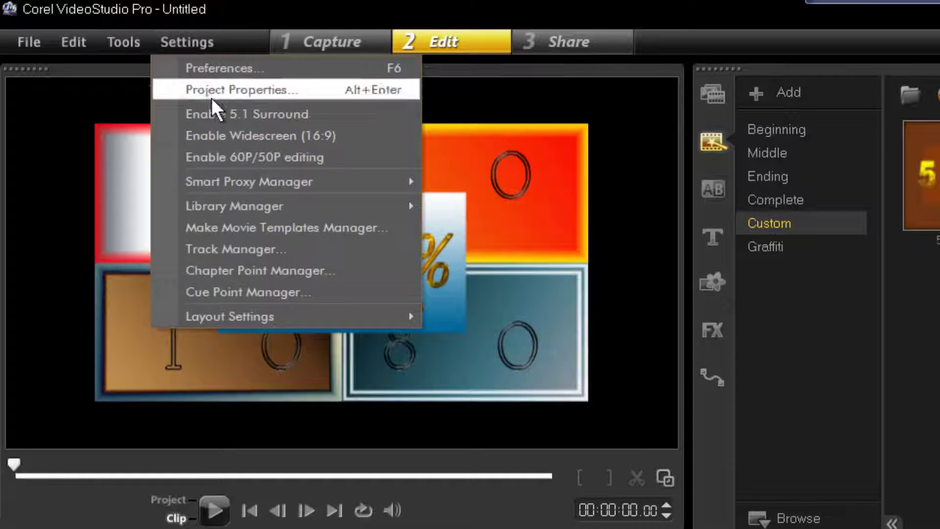
pyautogui.click(225, 137)
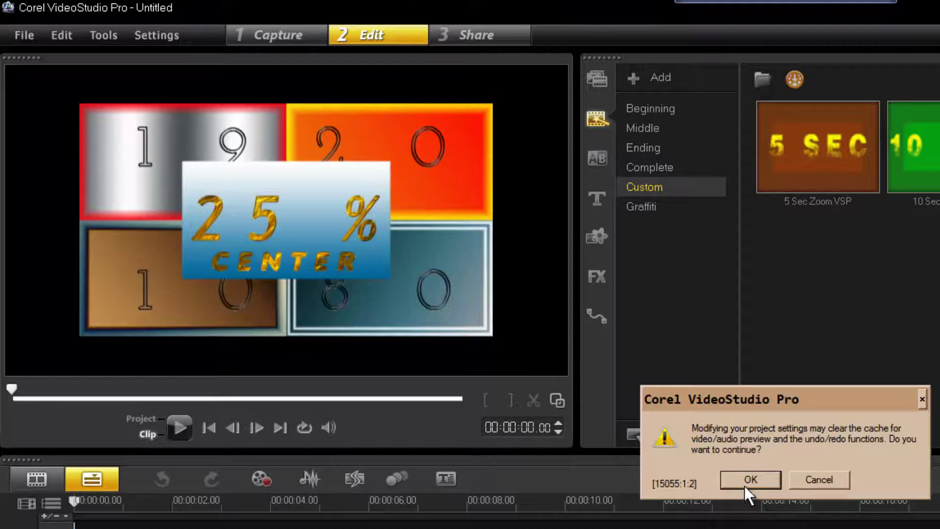
pyautogui.click(751, 479)
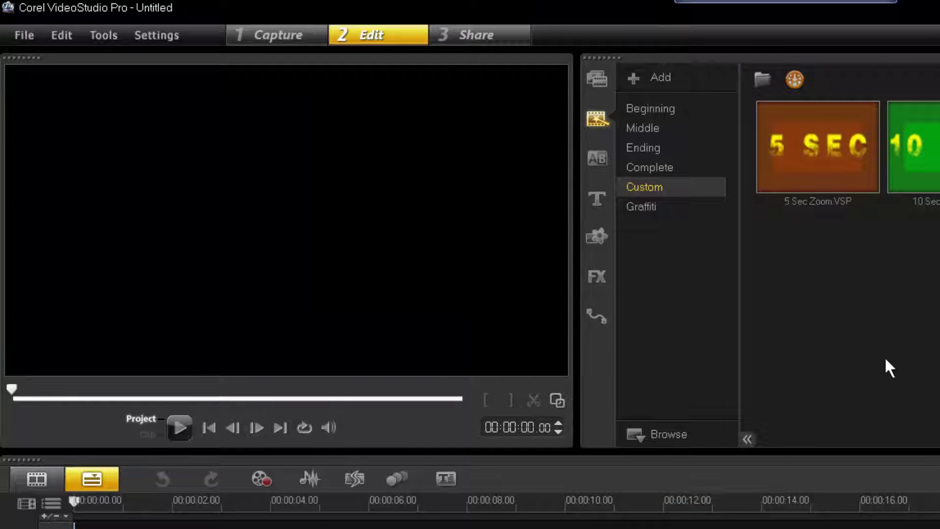
# - Insert the 5 Sec Zoom template at the start of the timeline and display the motion path library
pyautogui.click(818, 147)
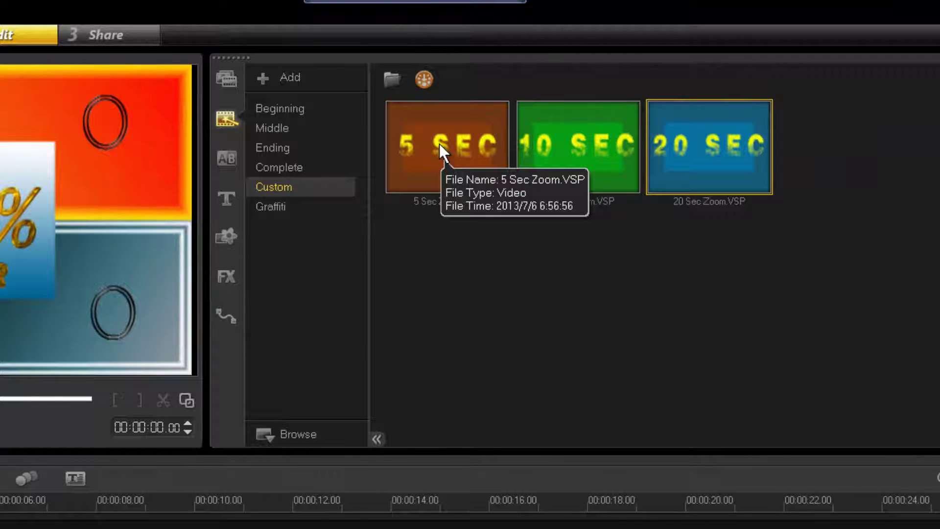
pyautogui.moveTo(440, 143); pyautogui.dragTo(157, 528)
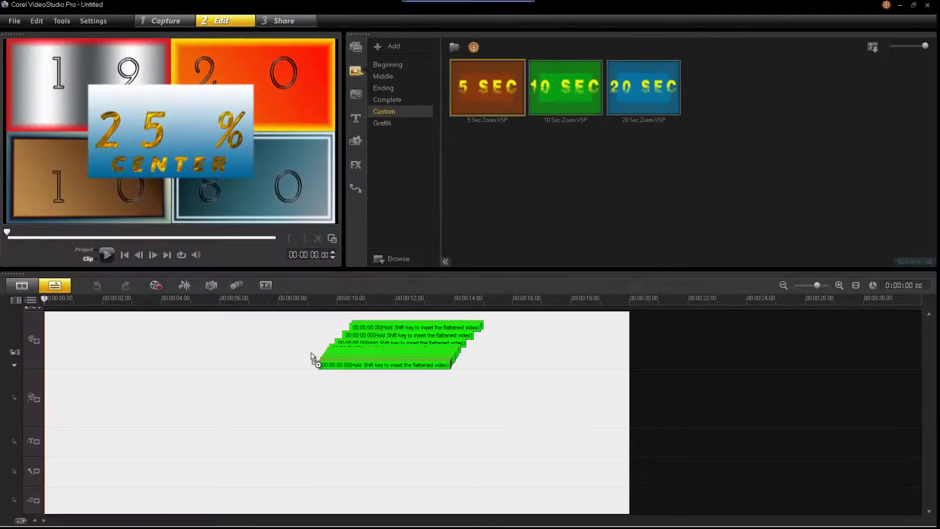
pyautogui.moveTo(311, 357); pyautogui.dragTo(324, 351)
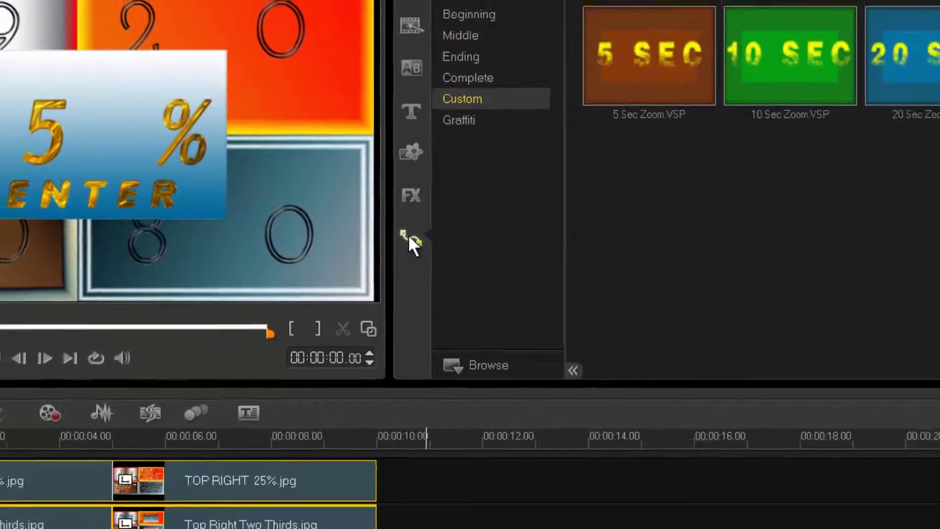
pyautogui.click(395, 226)
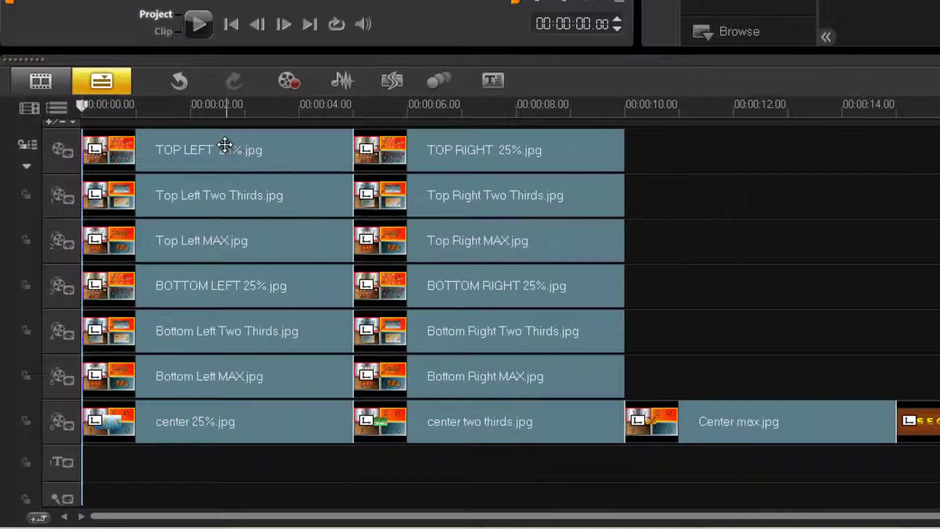
# - Examine the template's timeline clips, from TOP LEFT 25%.jpg to 5 Sec-1.jpg, and the imported Instant Project templates
pyautogui.click(214, 149)
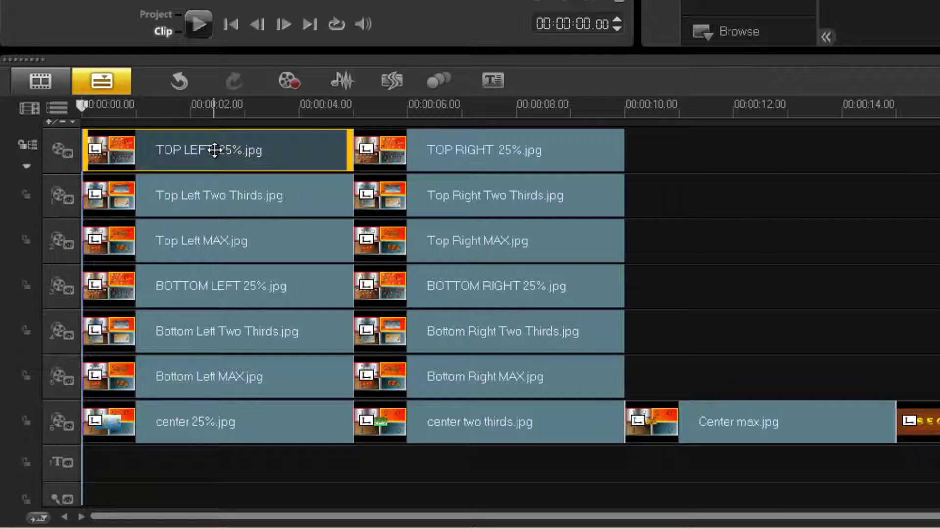
pyautogui.rightClick(214, 150)
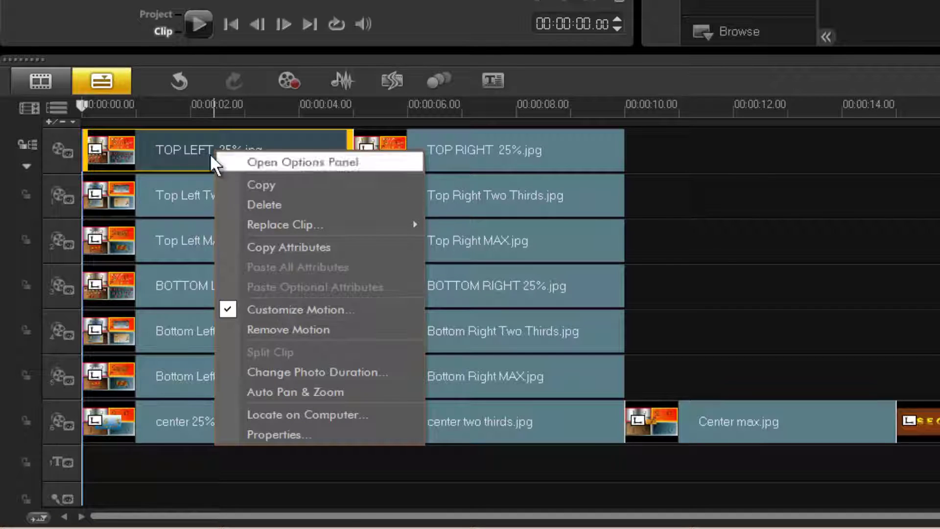
pyautogui.click(170, 156)
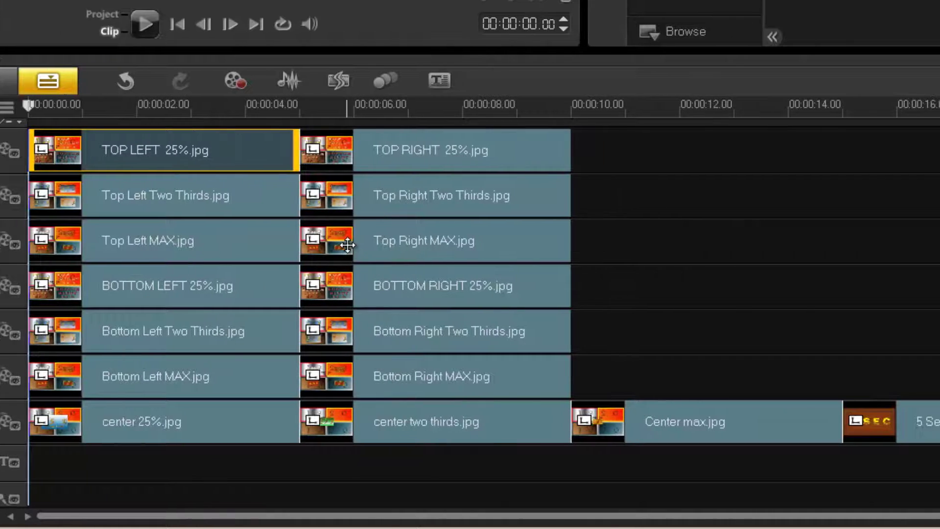
pyautogui.click(283, 429)
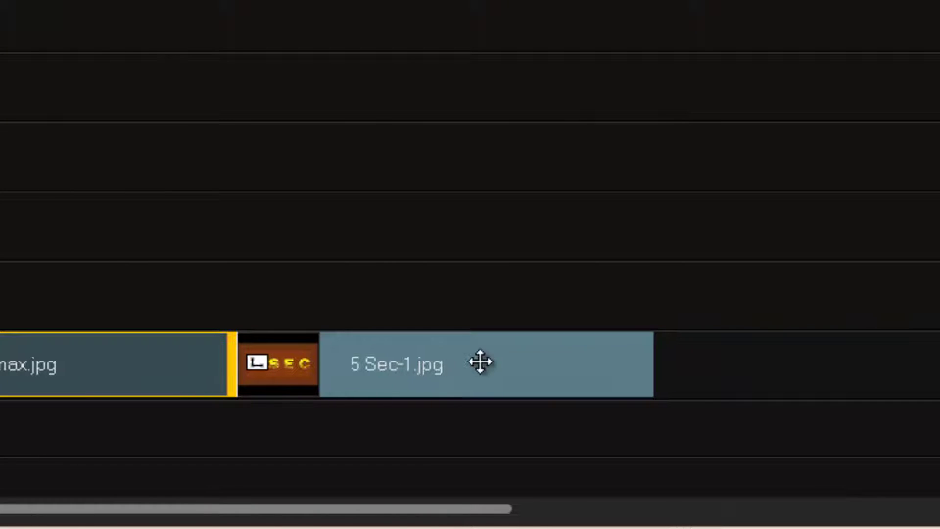
pyautogui.click(476, 379)
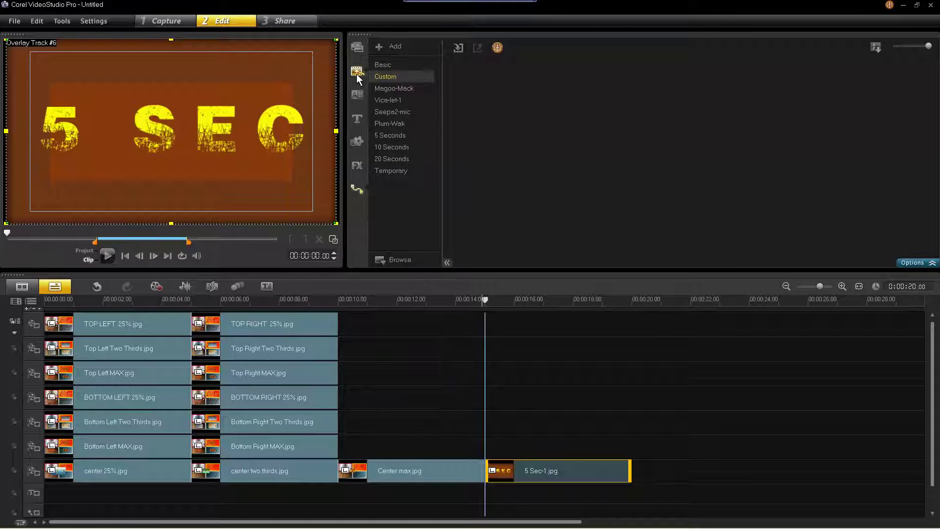
pyautogui.click(357, 72)
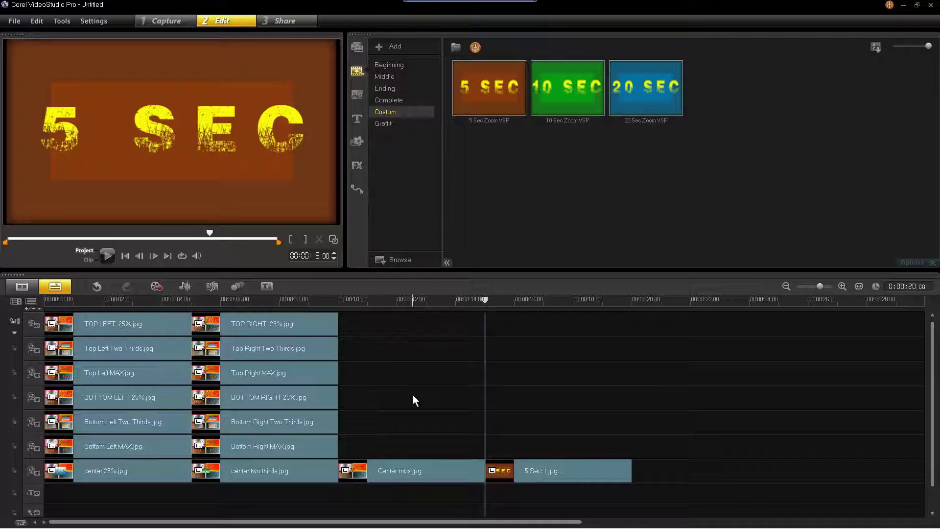
pyautogui.click(356, 189)
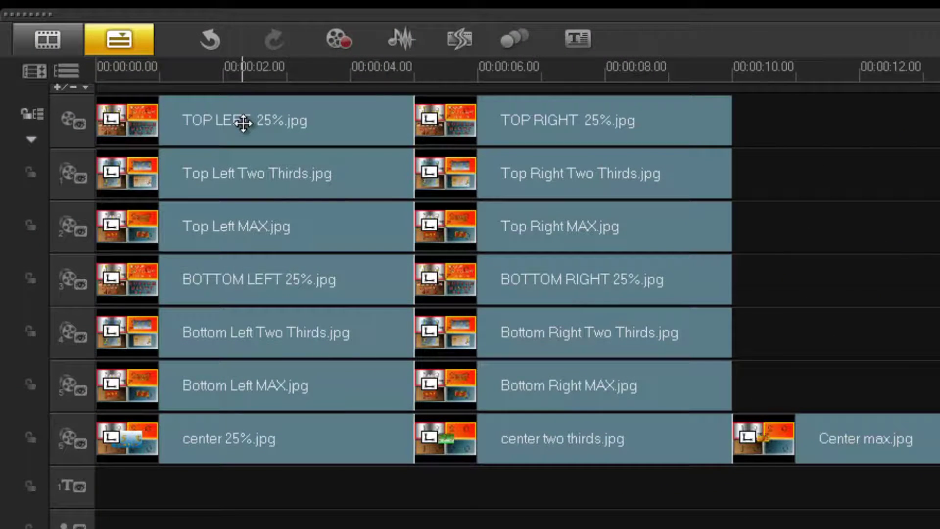
# - Open the Customize Motion settings for the TOP LEFT 25%.jpg clip and preview its zoom
pyautogui.click(244, 123)
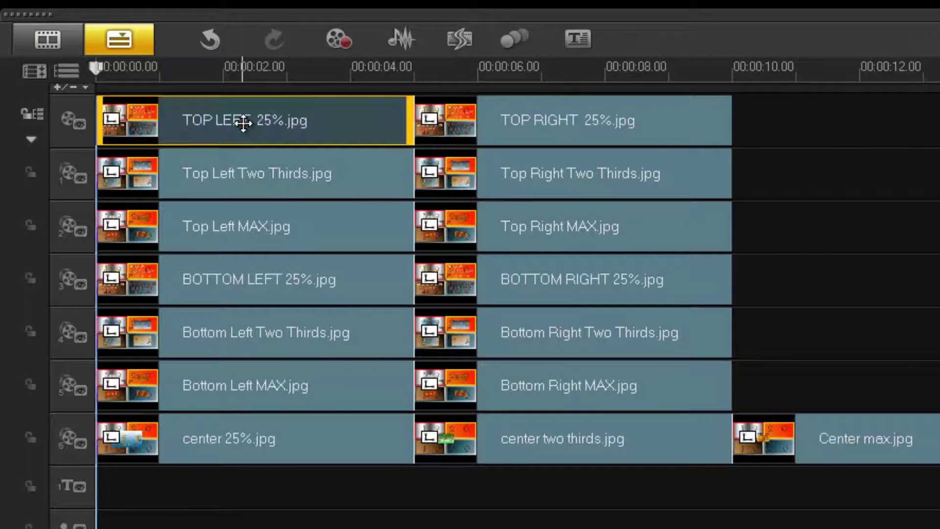
pyautogui.rightClick(244, 124)
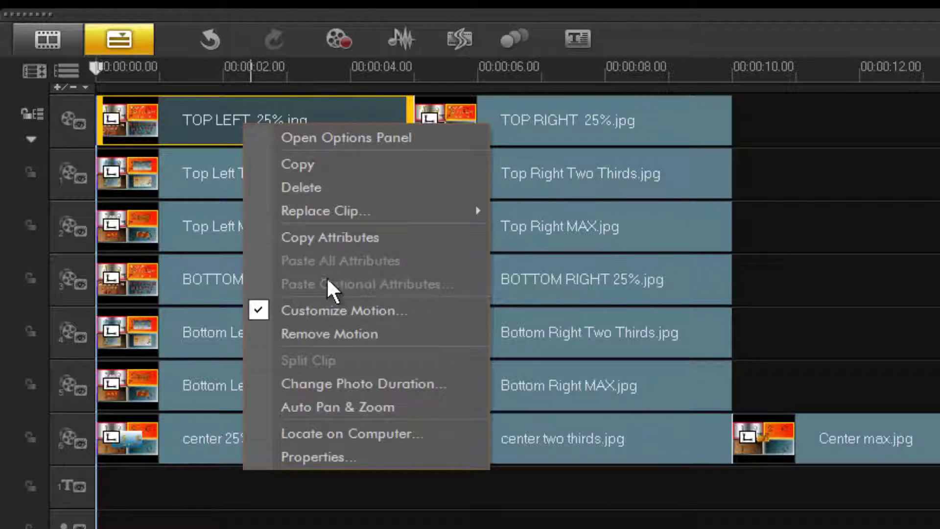
pyautogui.click(322, 305)
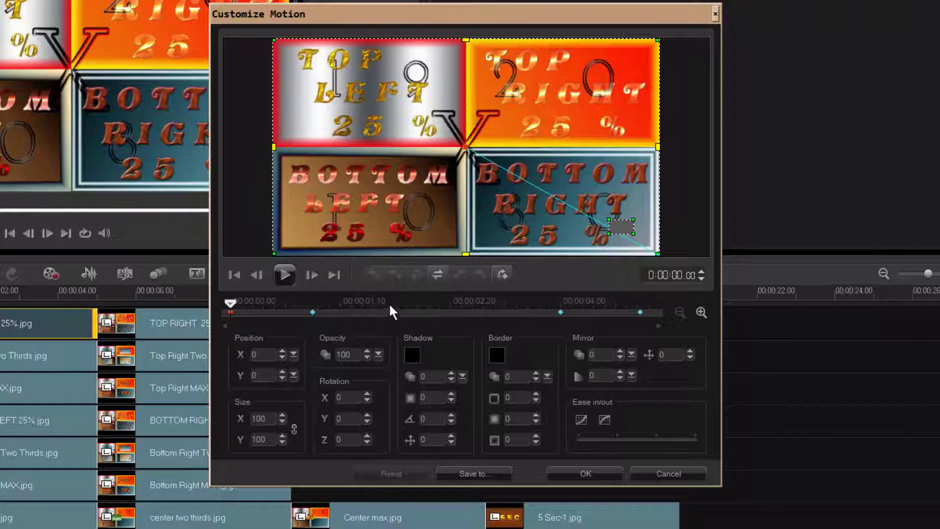
pyautogui.click(285, 275)
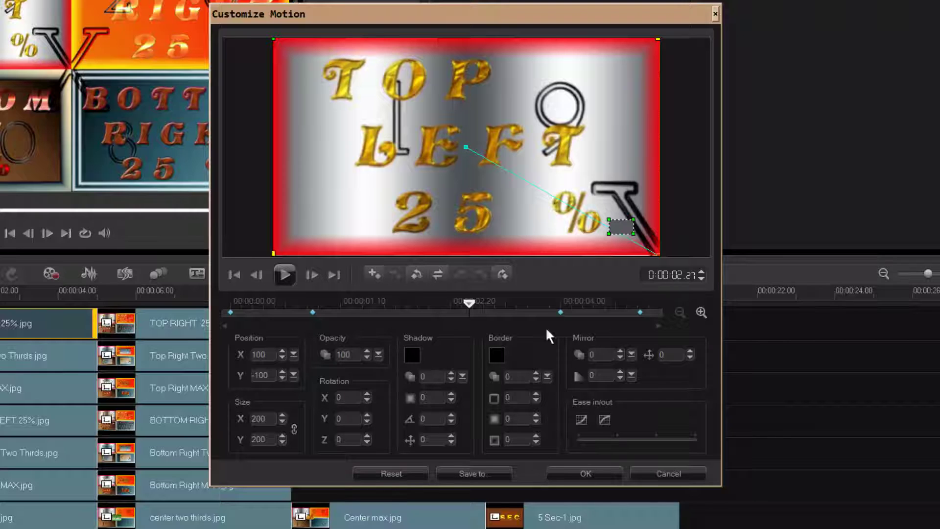
# - Save the clip's motion with all attributes to the Custom path folder as Top Left 25% and accept the motion settings
pyautogui.click(473, 474)
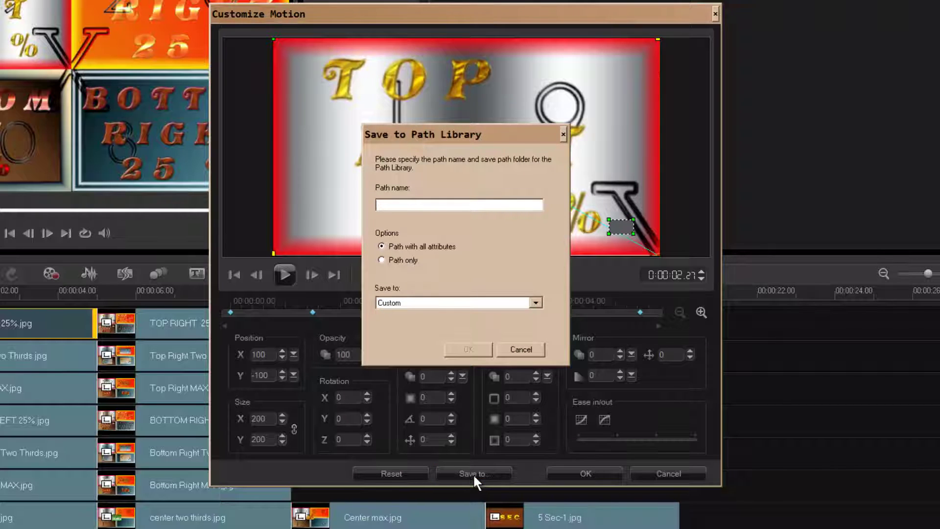
pyautogui.click(457, 205)
pyautogui.moveTo(455, 138); pyautogui.dragTo(453, 270)
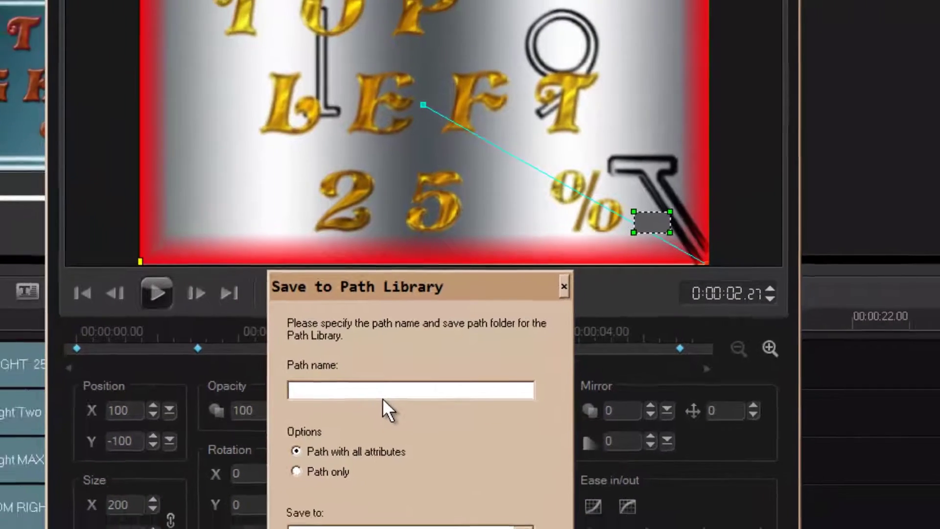
pyautogui.write('Top Left 25%')
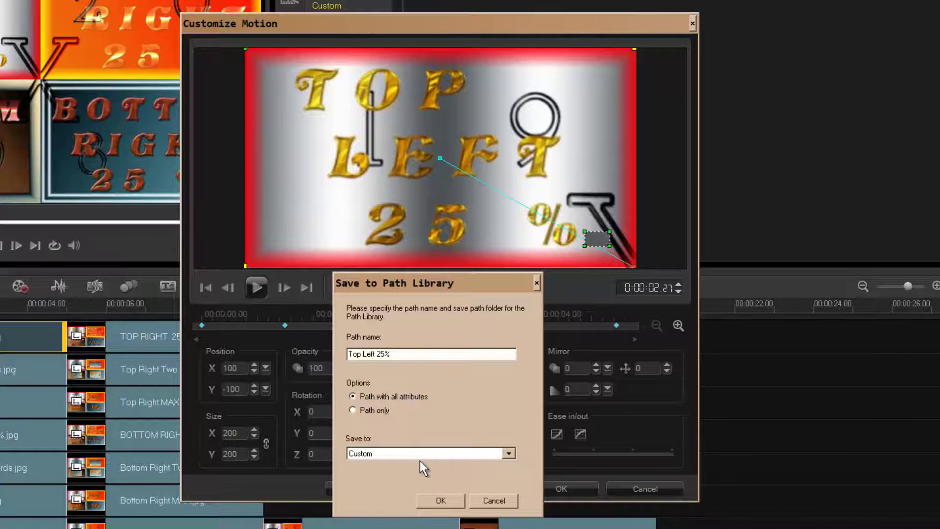
pyautogui.click(441, 501)
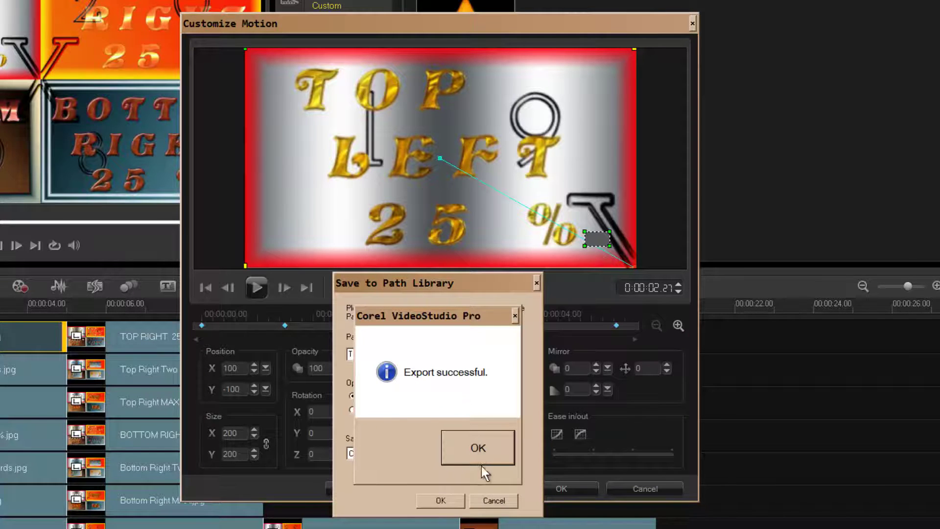
pyautogui.click(486, 454)
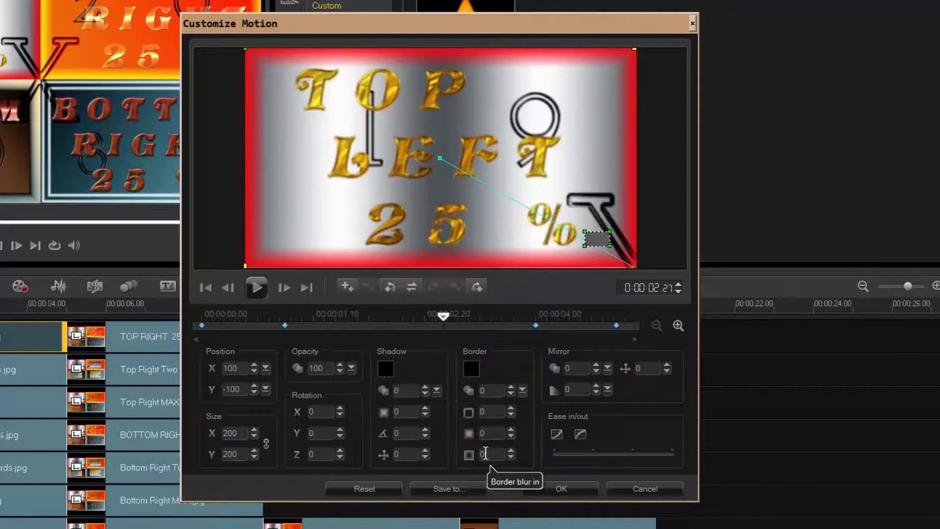
pyautogui.click(563, 488)
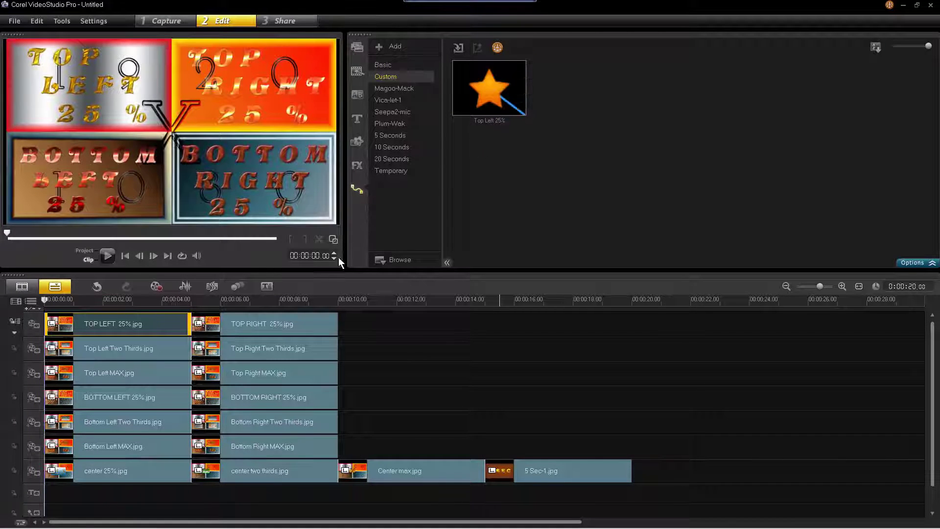
# - Preview the TOP RIGHT 25%.jpg clip's custom motion and save it to the Custom path folder as Top Right 25%
pyautogui.click(250, 325)
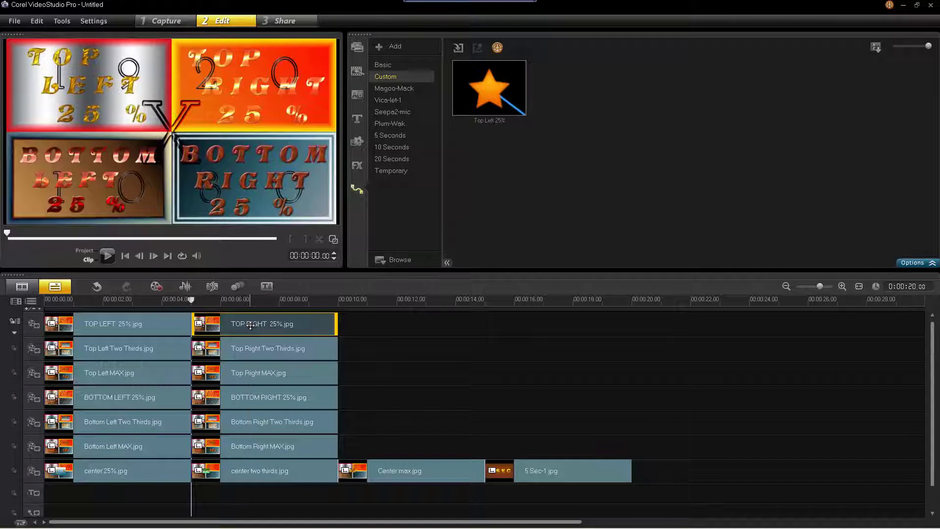
pyautogui.rightClick(250, 324)
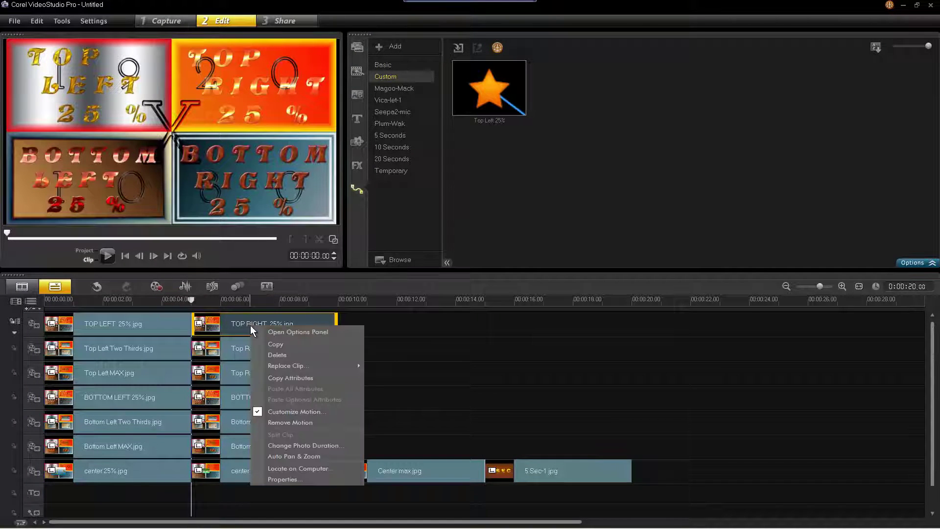
pyautogui.click(279, 411)
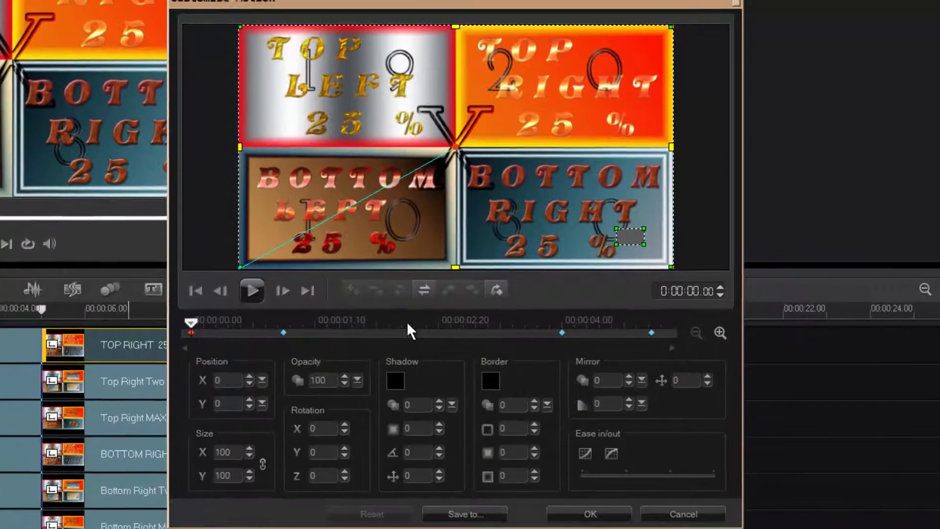
pyautogui.moveTo(404, 322); pyautogui.dragTo(429, 322)
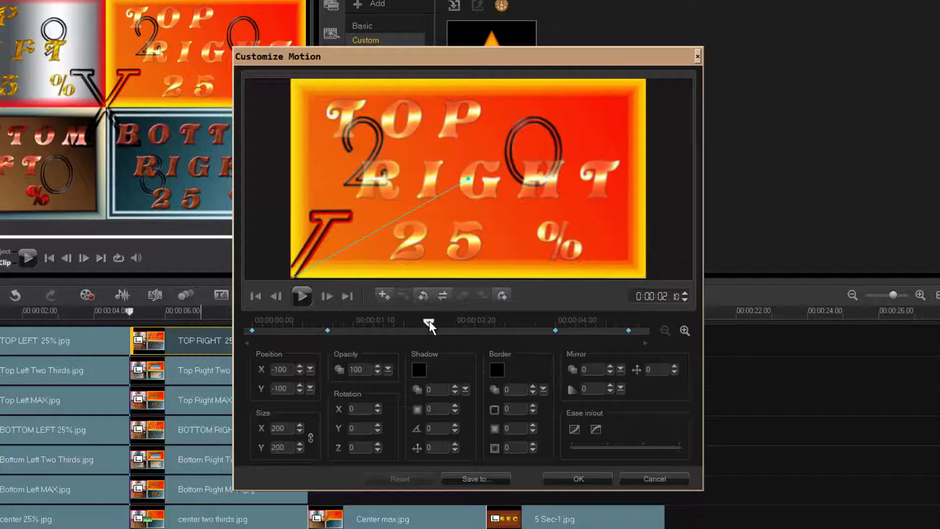
pyautogui.click(475, 479)
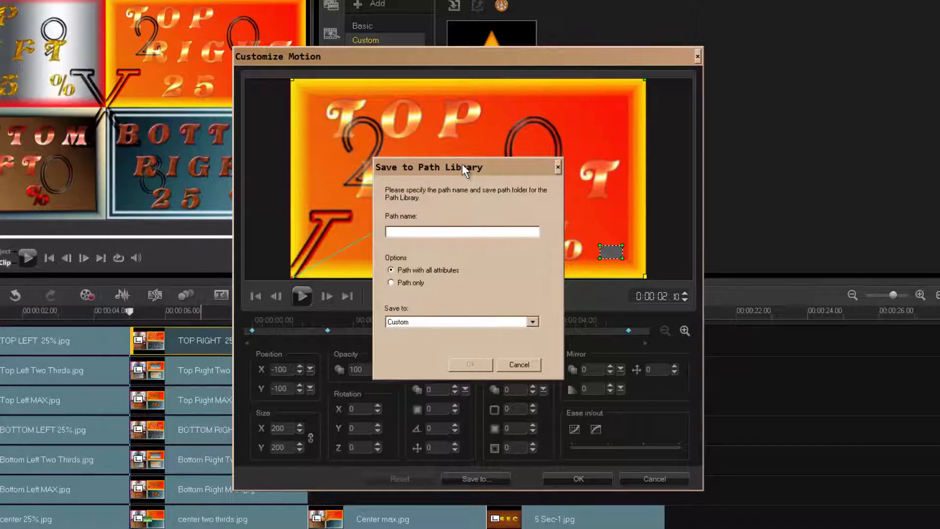
pyautogui.moveTo(462, 167); pyautogui.dragTo(470, 282)
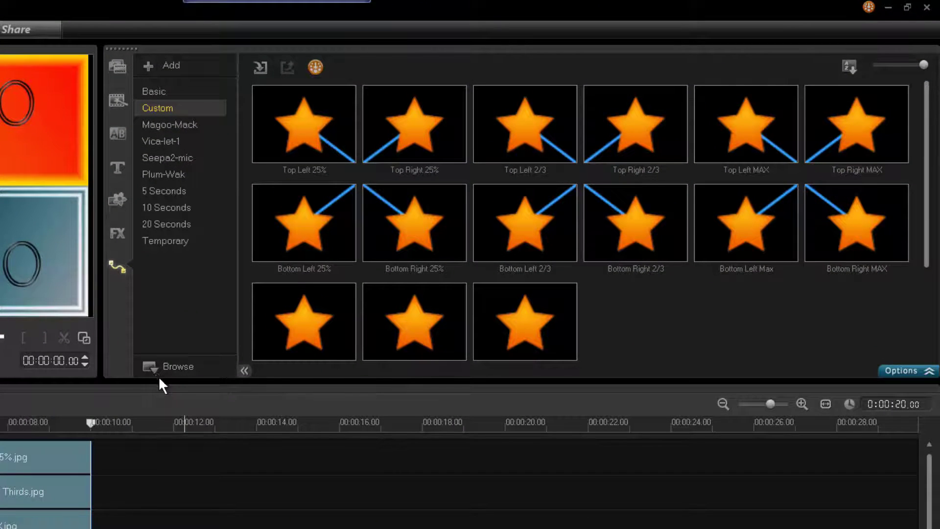
# - Make the library area slightly taller and save the workspace layout as Custom #3
pyautogui.moveTo(154, 393); pyautogui.dragTo(153, 407)
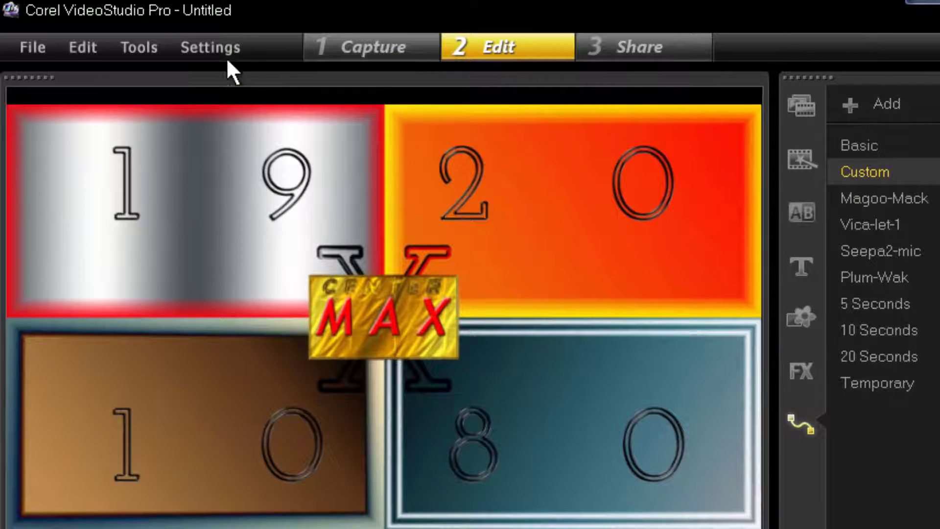
pyautogui.click(217, 46)
pyautogui.moveTo(257, 356)
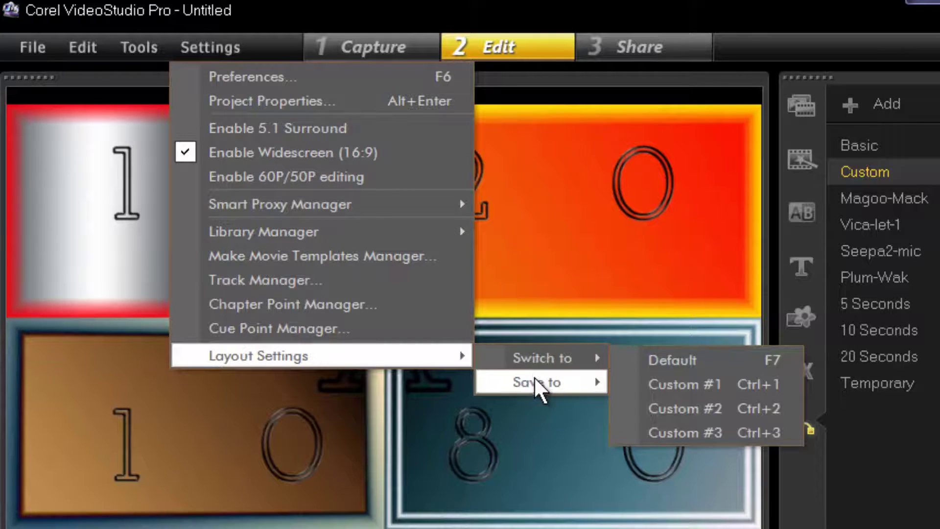
pyautogui.moveTo(534, 378)
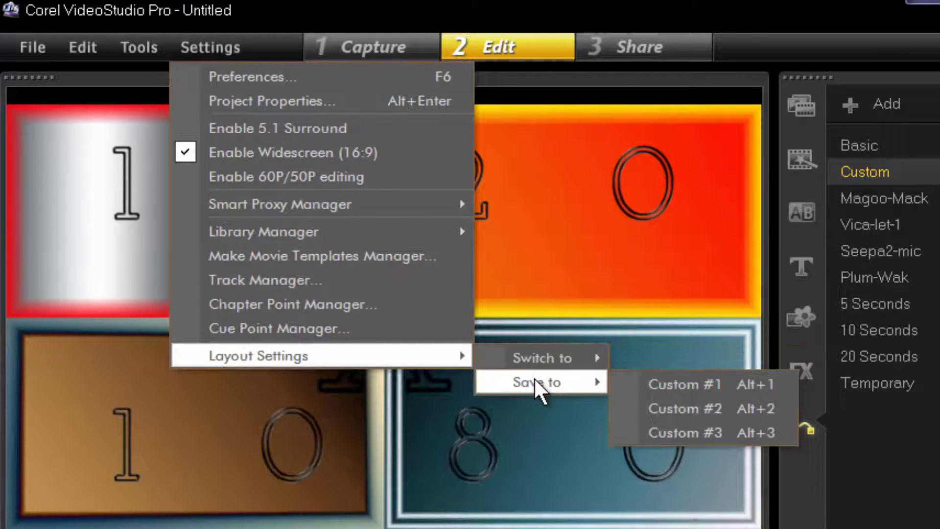
pyautogui.click(675, 431)
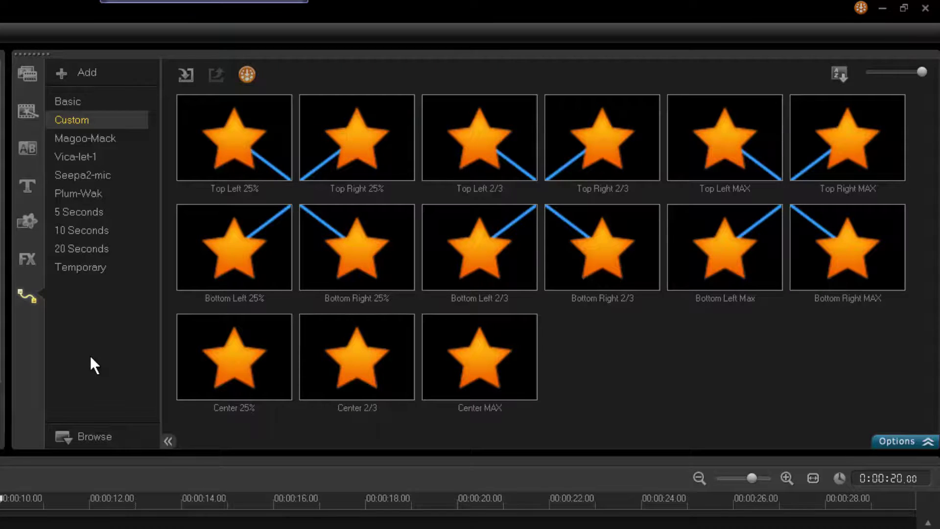
# - Move all presets from Top Left 25% to Center MAX out of the Custom folder into the 5 Seconds folder
pyautogui.click(208, 146)
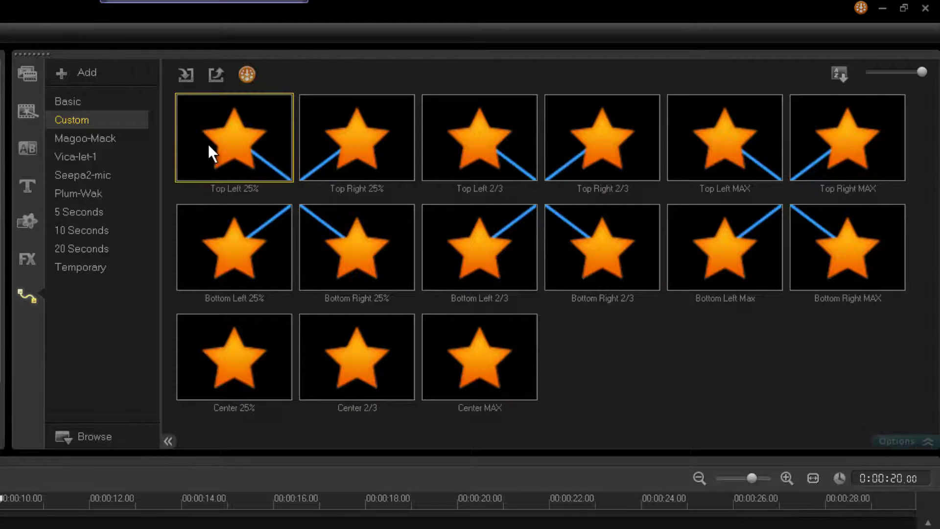
pyautogui.keyDown('shift'); pyautogui.click(459, 368); pyautogui.keyUp('shift')
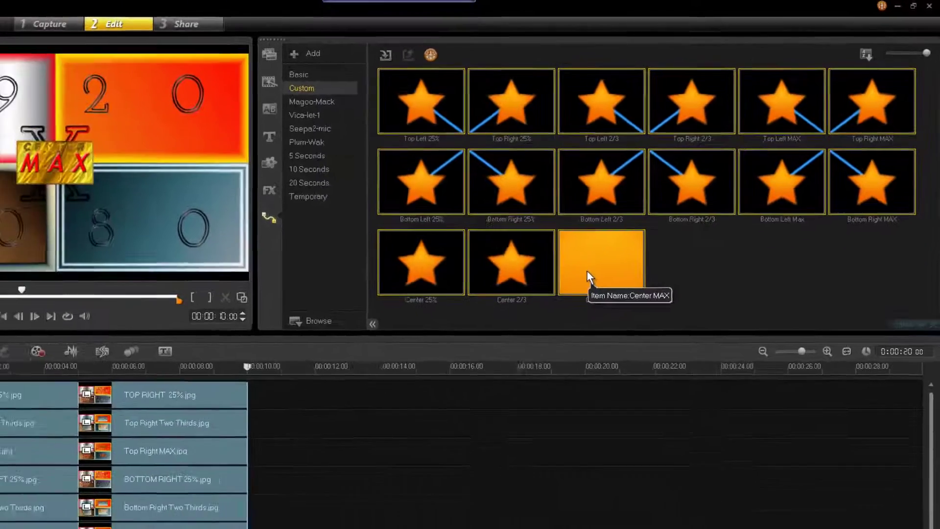
pyautogui.moveTo(586, 271); pyautogui.dragTo(315, 156)
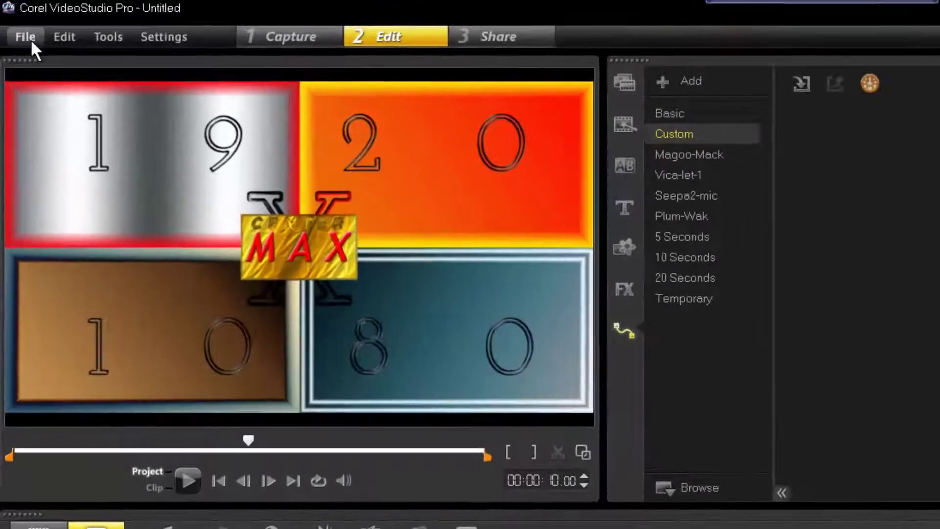
# - Start a new project without saving the current one and display the Instant Project templates
pyautogui.click(16, 21)
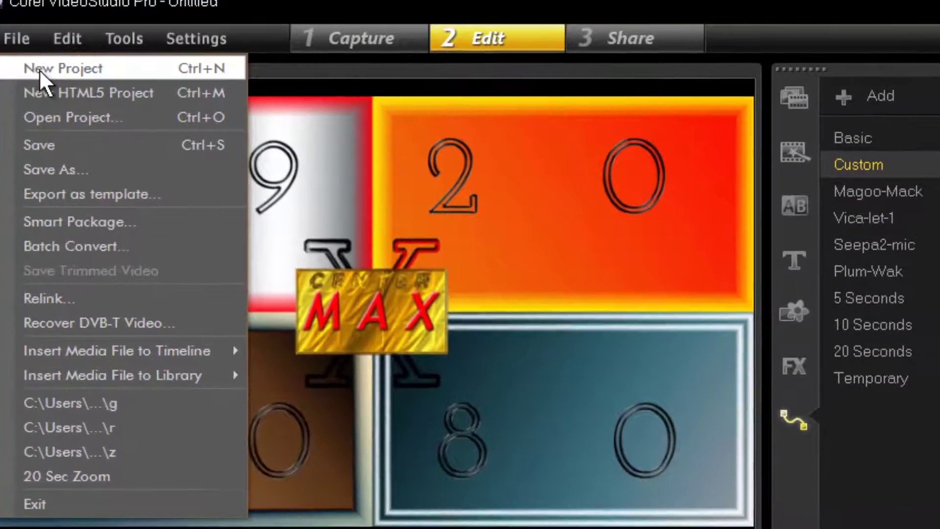
pyautogui.click(54, 79)
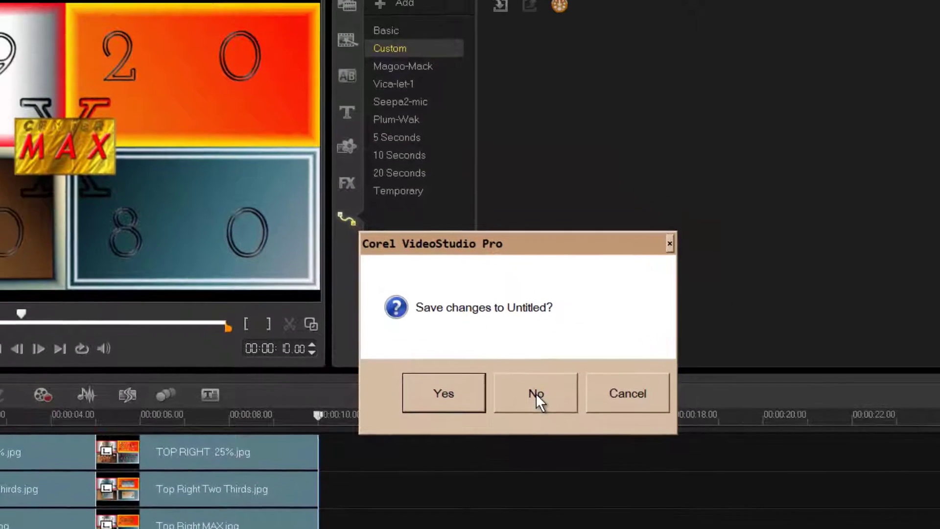
pyautogui.click(473, 315)
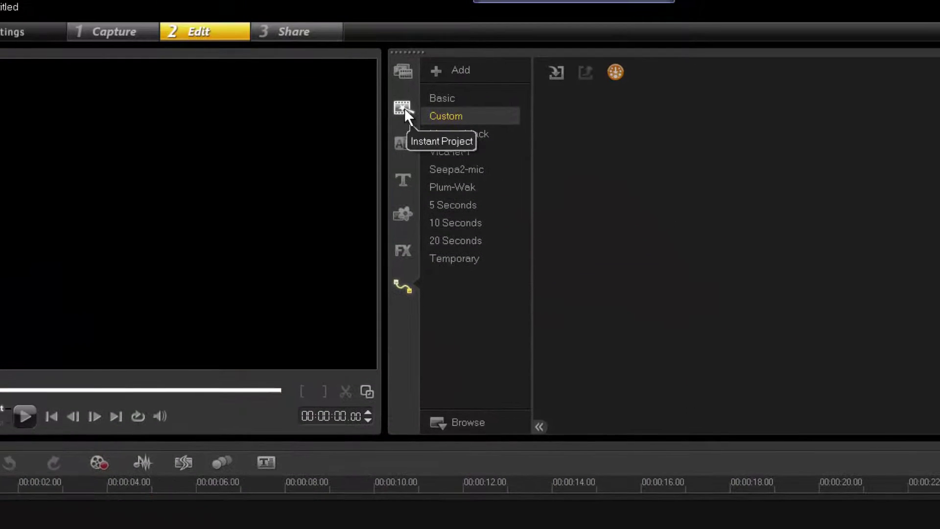
pyautogui.click(404, 108)
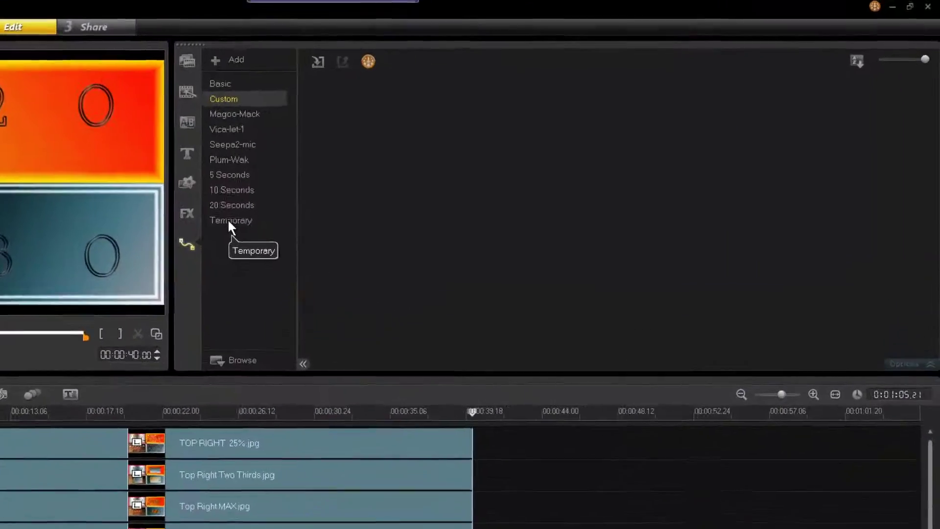
# - Move all motion presets, from ask to Kiara, out of the Temporary folder back into the Custom folder
pyautogui.click(391, 171)
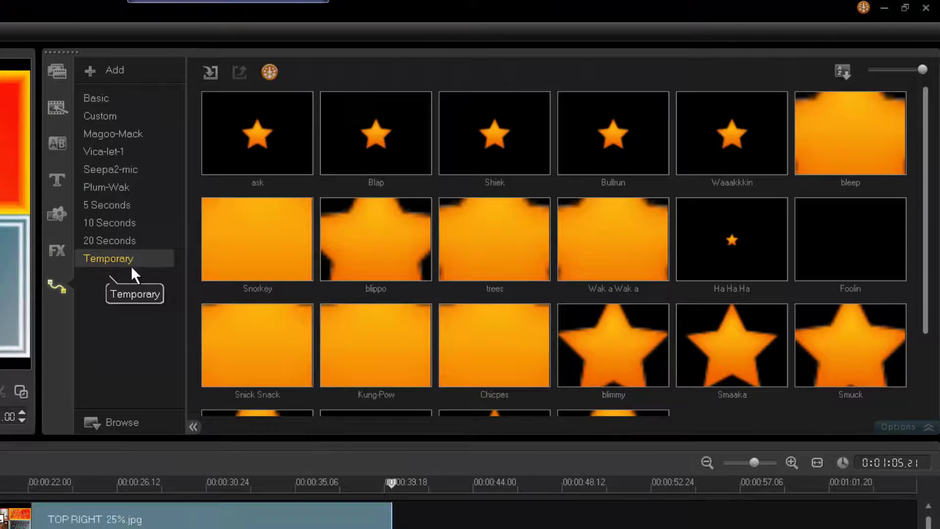
pyautogui.click(272, 131)
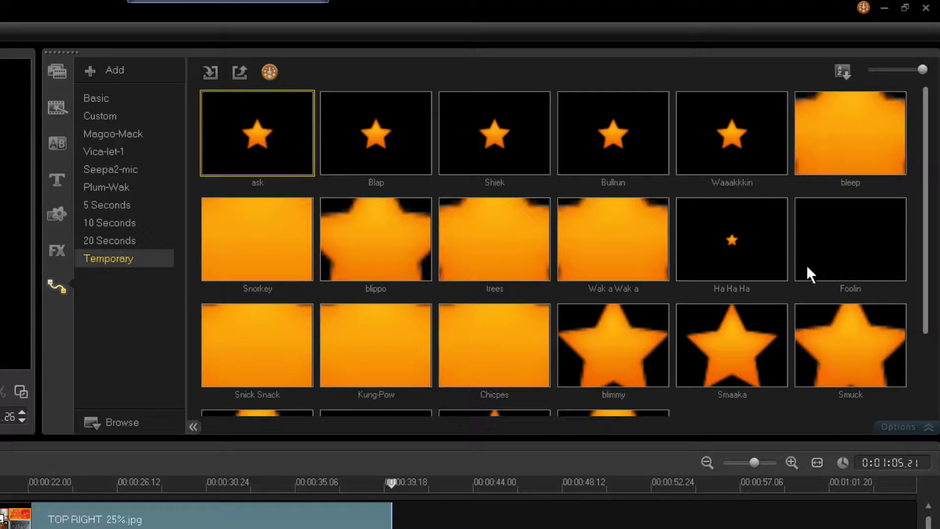
pyautogui.scroll(-2, 807, 265)
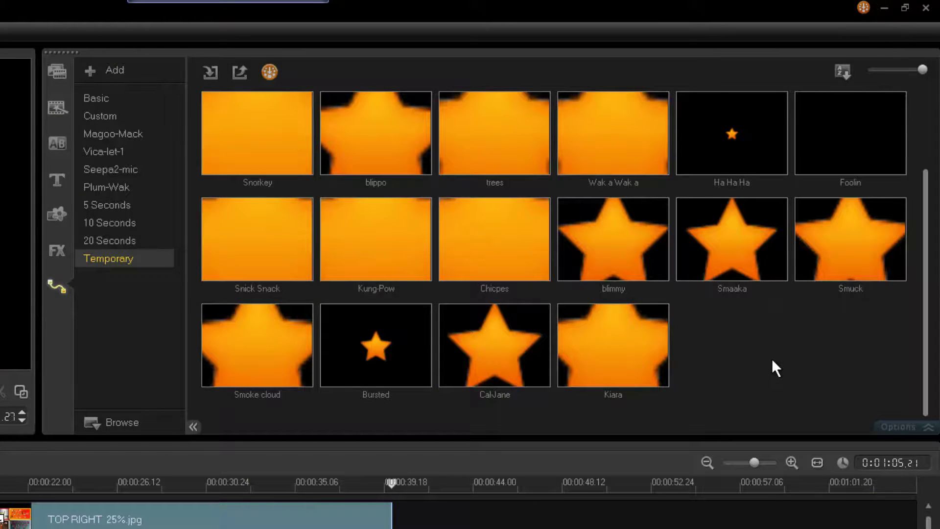
pyautogui.keyDown('shift'); pyautogui.click(590, 350); pyautogui.keyUp('shift')
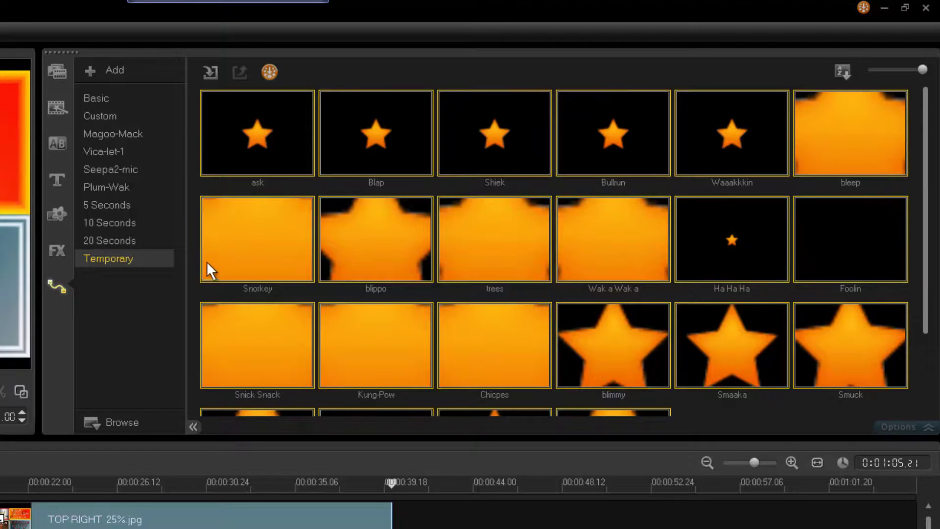
pyautogui.moveTo(260, 101); pyautogui.dragTo(122, 112)
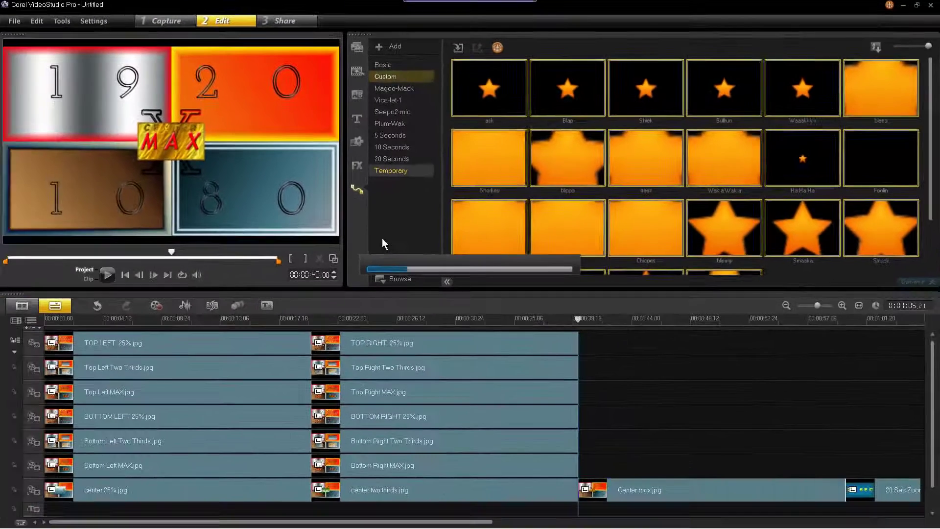
# - Delete the Temporary folder from the motion path library and confirm the deletion
pyautogui.rightClick(392, 172)
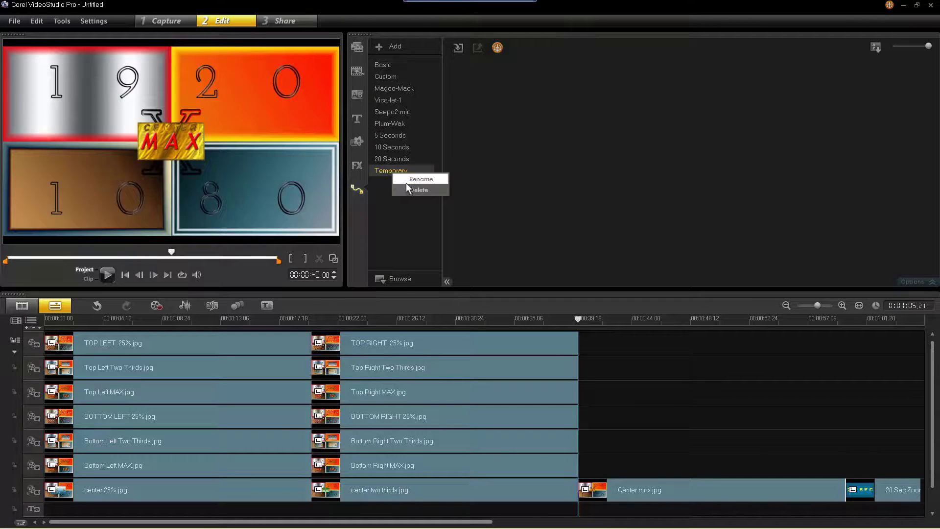
pyautogui.click(419, 190)
pyautogui.click(496, 301)
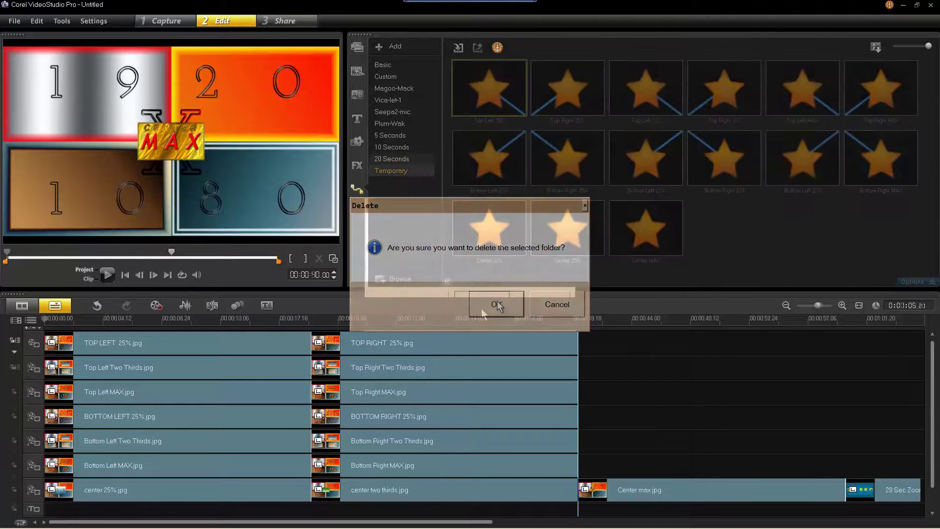